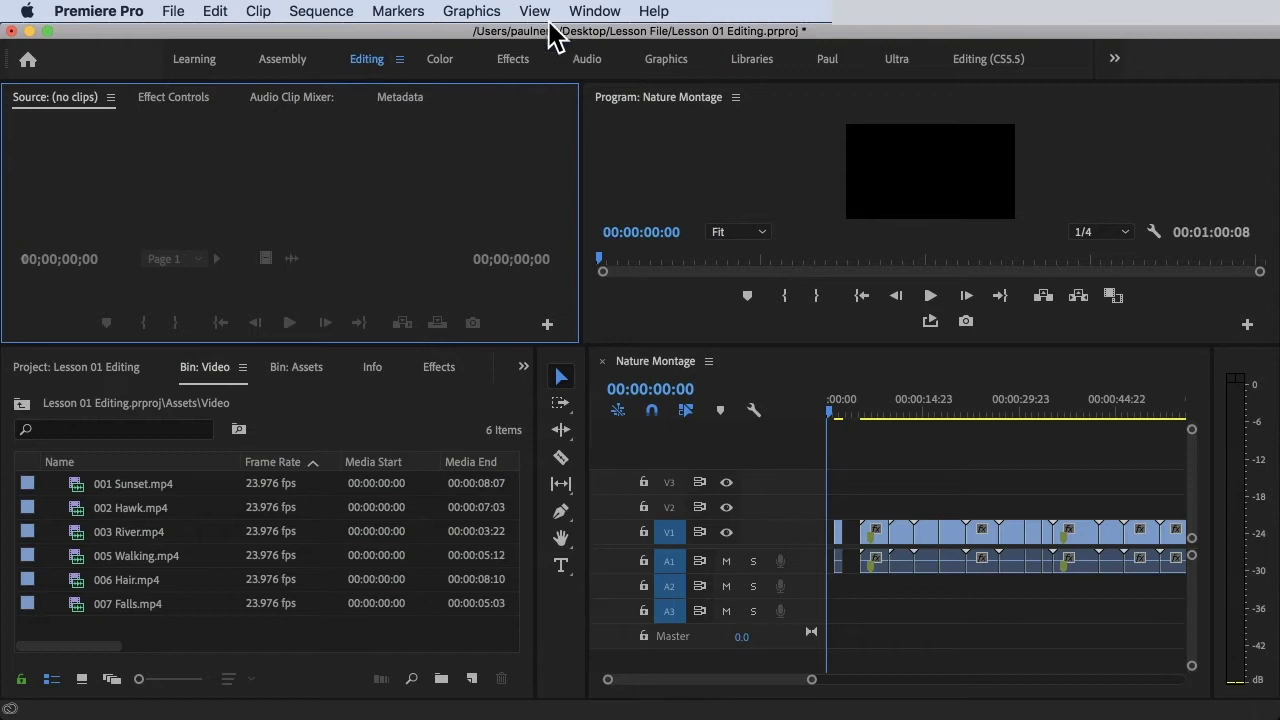
- Switch to the Editing workspace via Window > Workspaces, then reset it to its saved layout
left_click(594, 12)
mouse_move(616, 36)
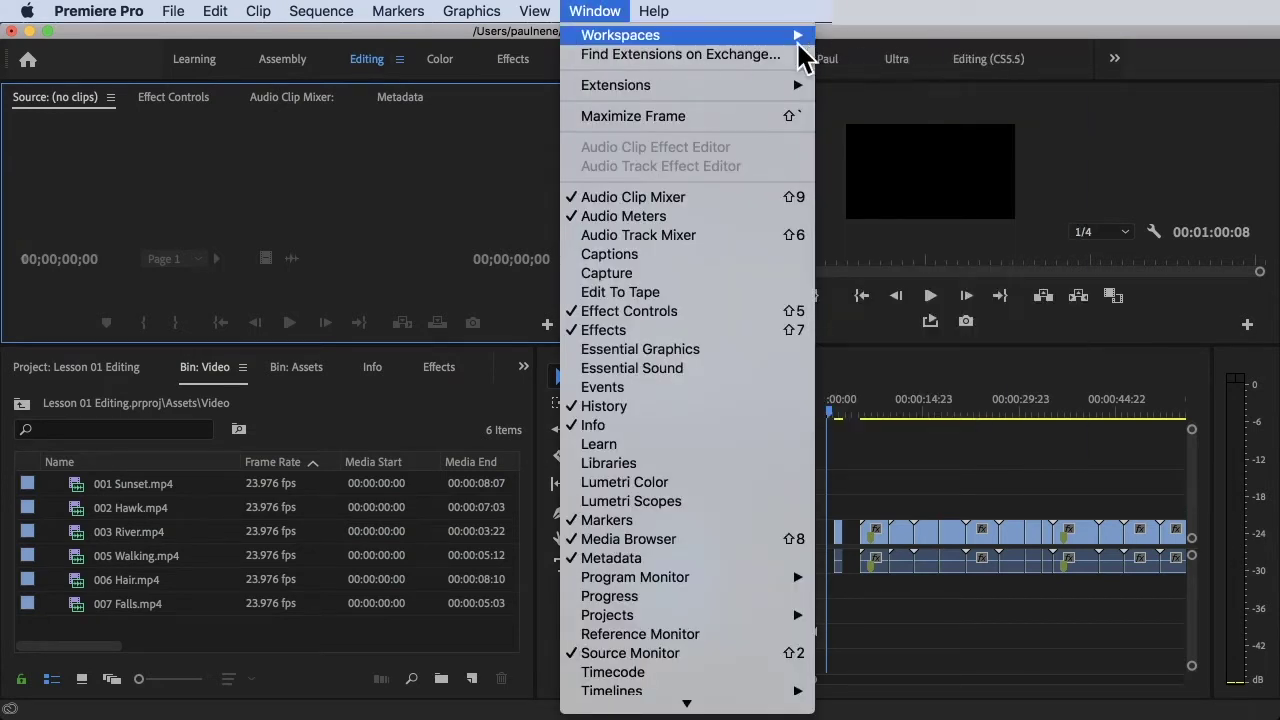
left_click(909, 121)
left_click(600, 11)
mouse_move(805, 40)
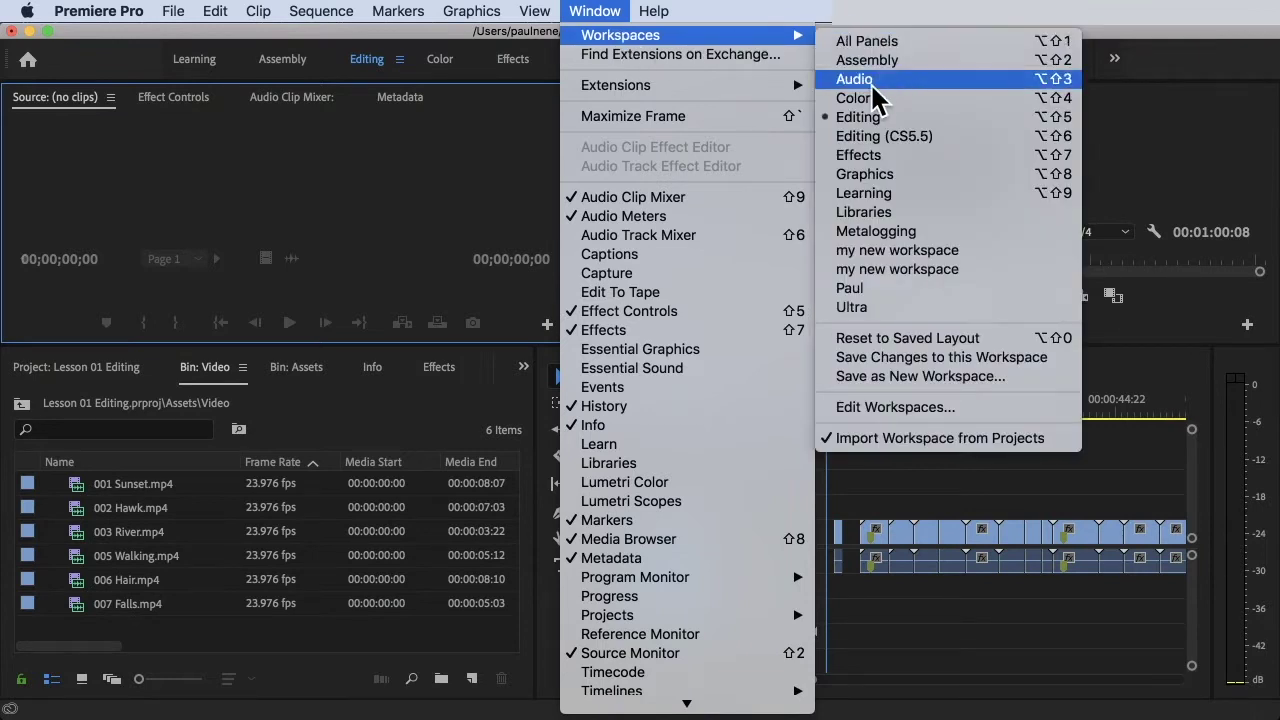
left_click(885, 338)
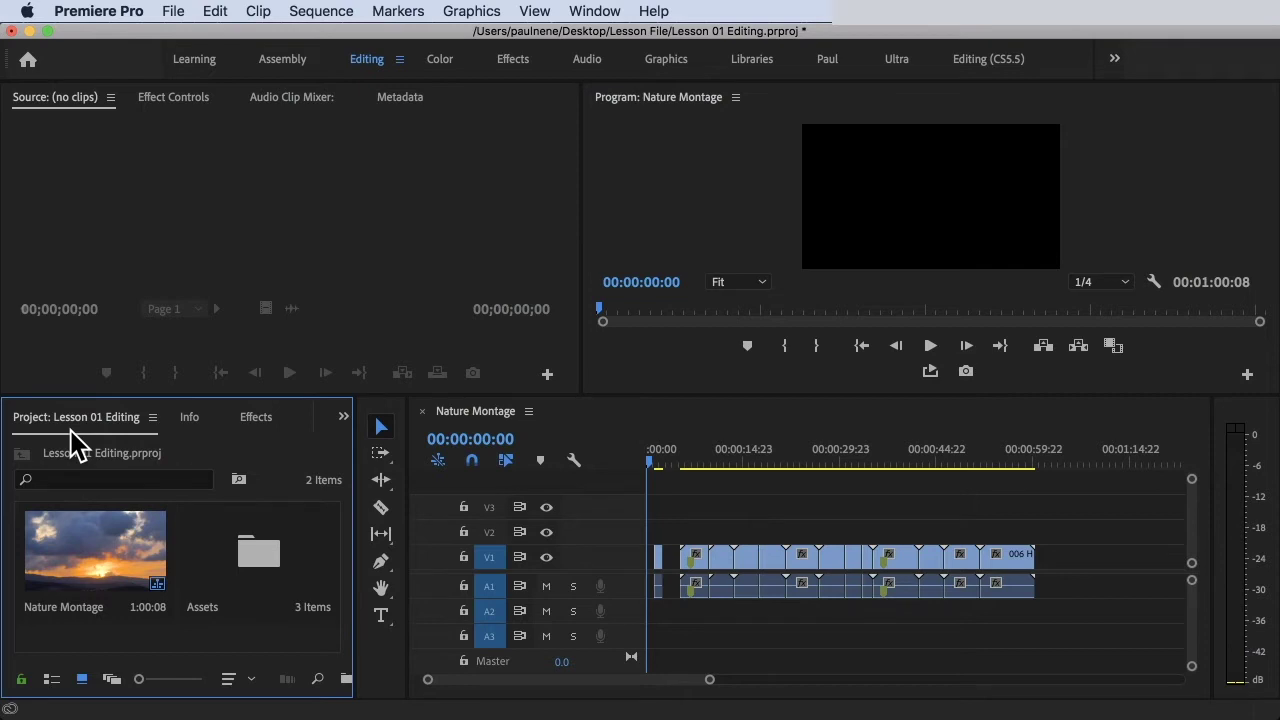
- Open the Assets bin, expand its Video folder, and load 002 Hawk.mp4 (00:00:07:04) into the Source monitor
left_click(74, 150)
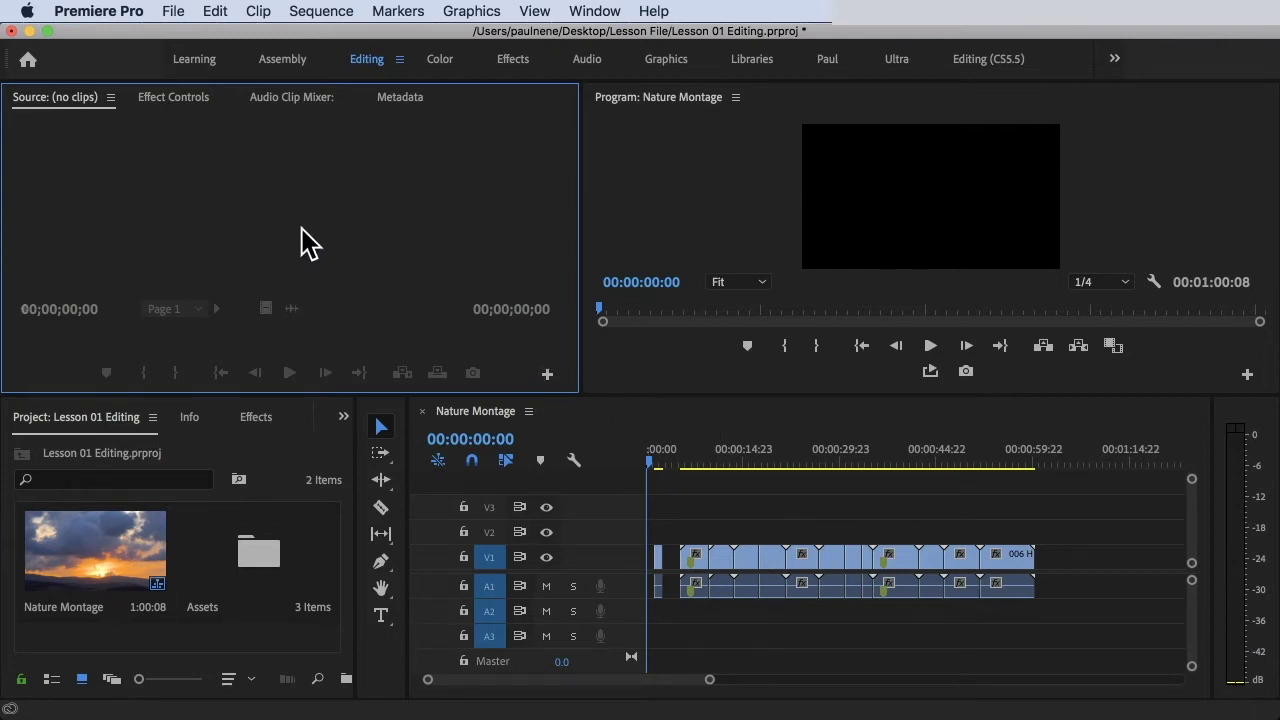
double_click(269, 553)
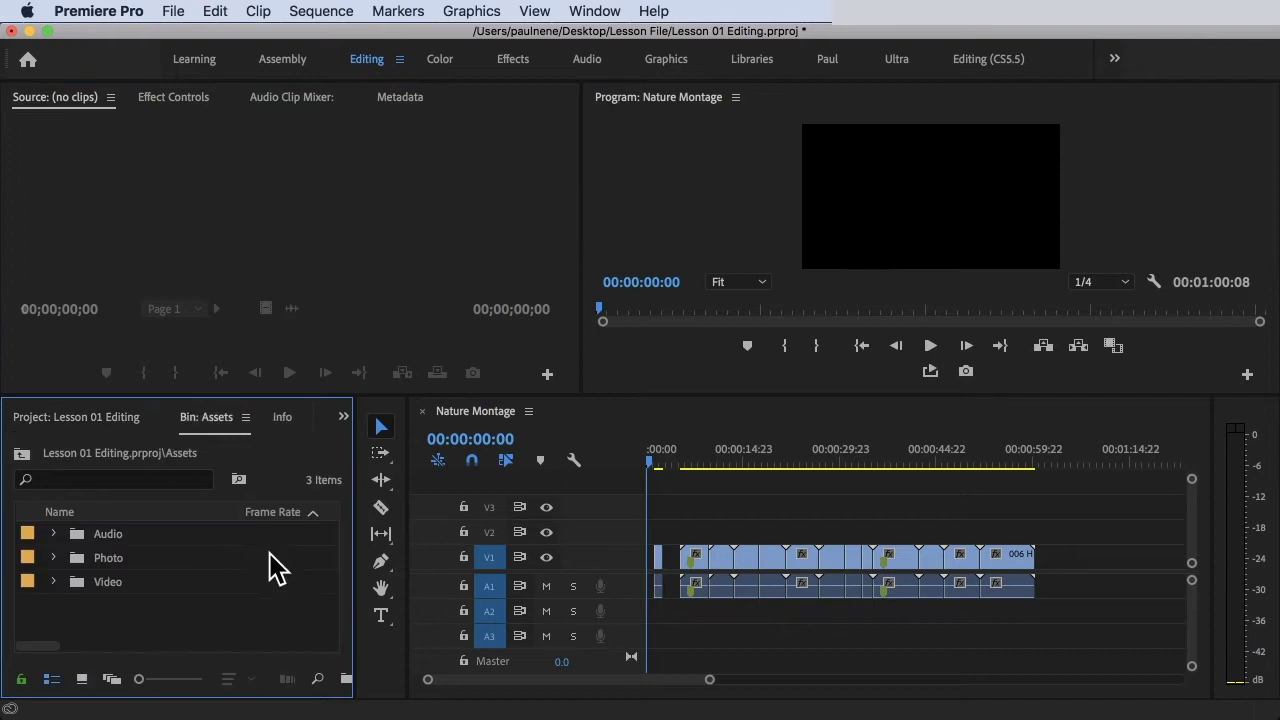
left_click(22, 453)
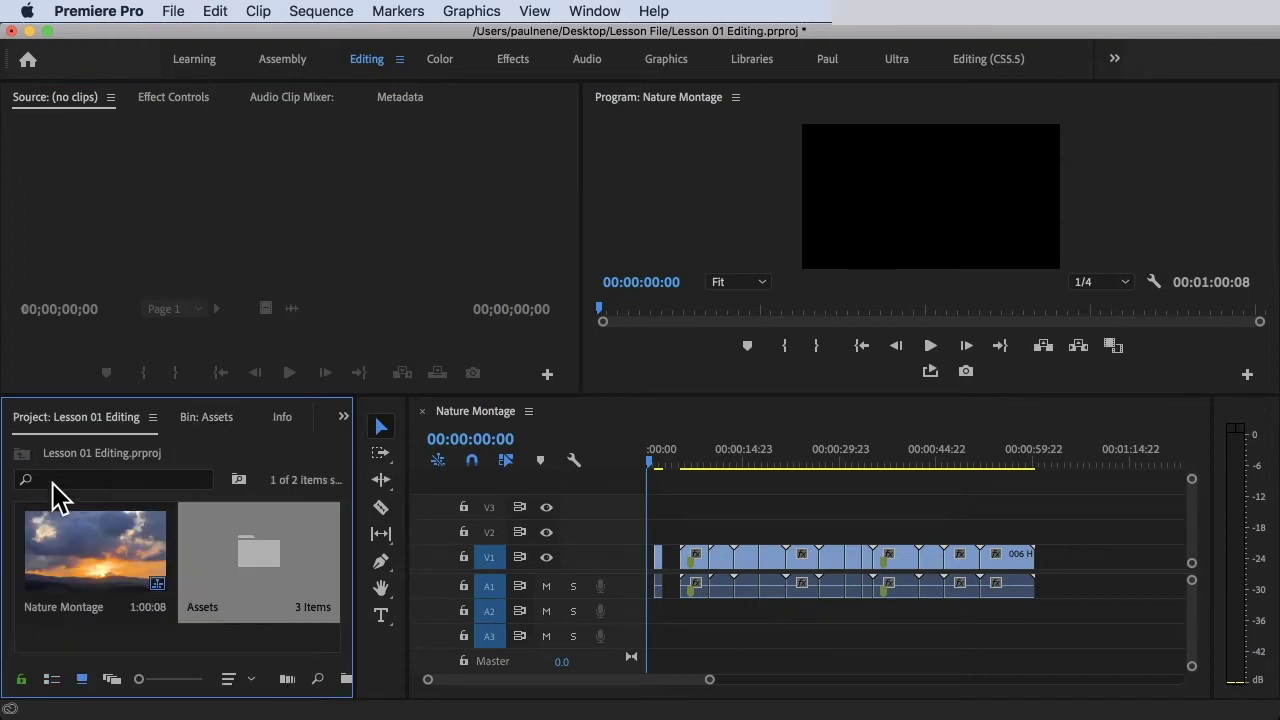
left_click(63, 554)
left_click(314, 538)
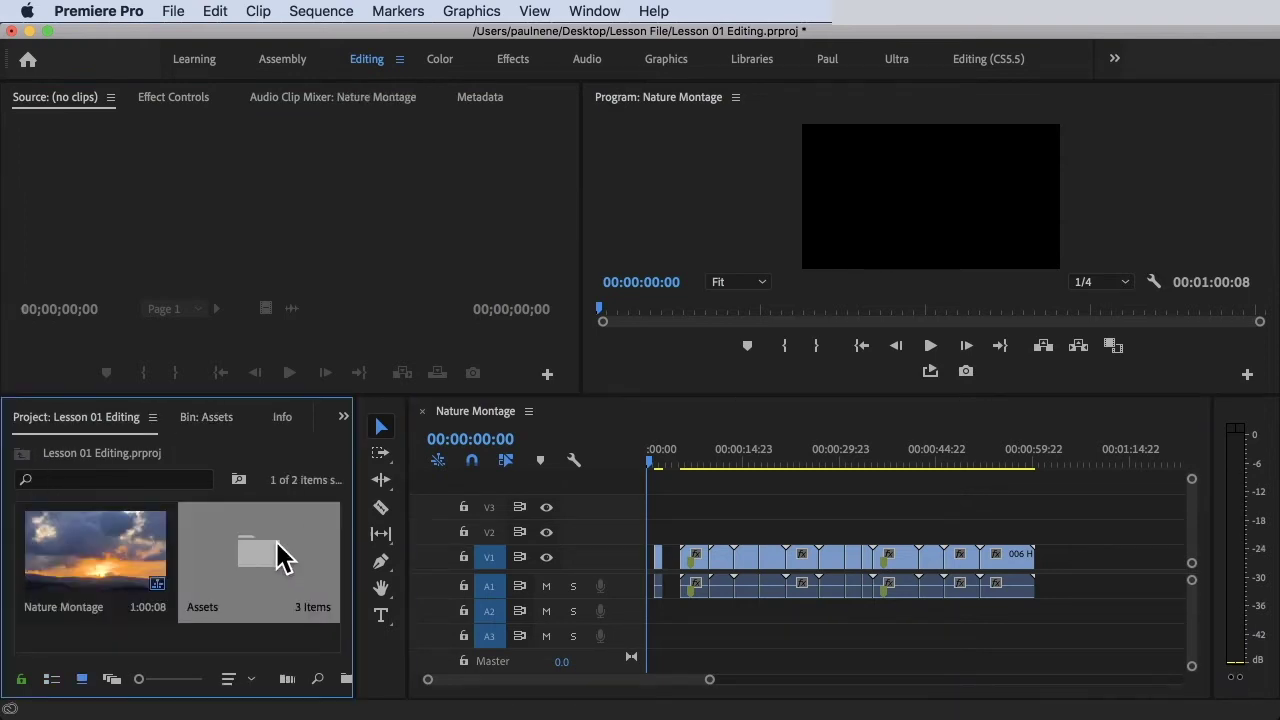
double_click(285, 555)
left_click(53, 581)
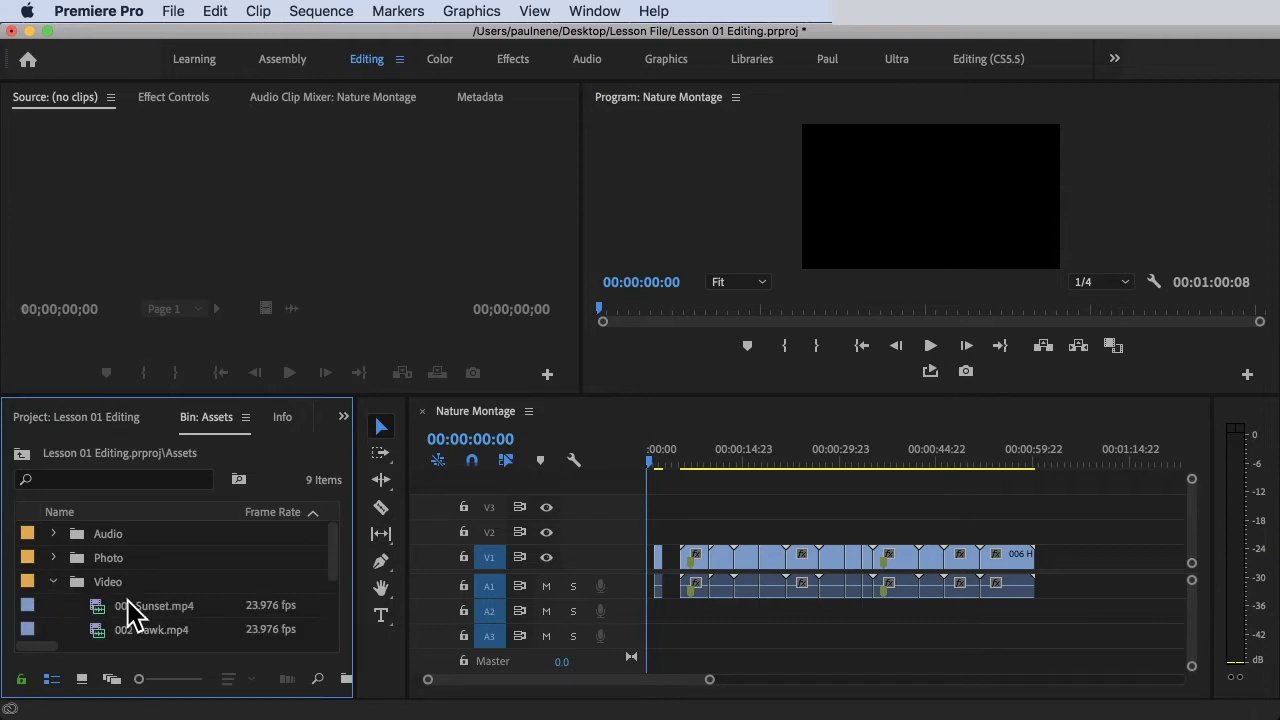
left_click(135, 632)
double_click(135, 632)
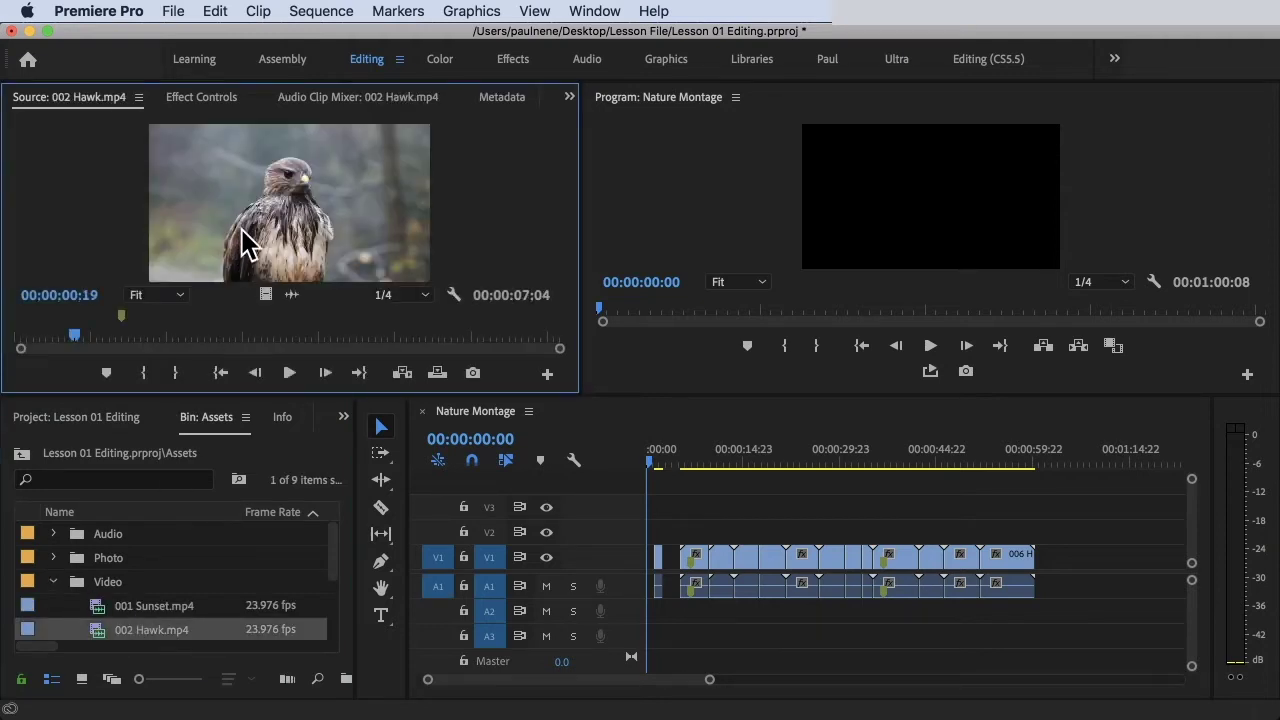
- Load the 005 Walking clip from the Timeline into the Source monitor, replacing the hawk clip
double_click(752, 565)
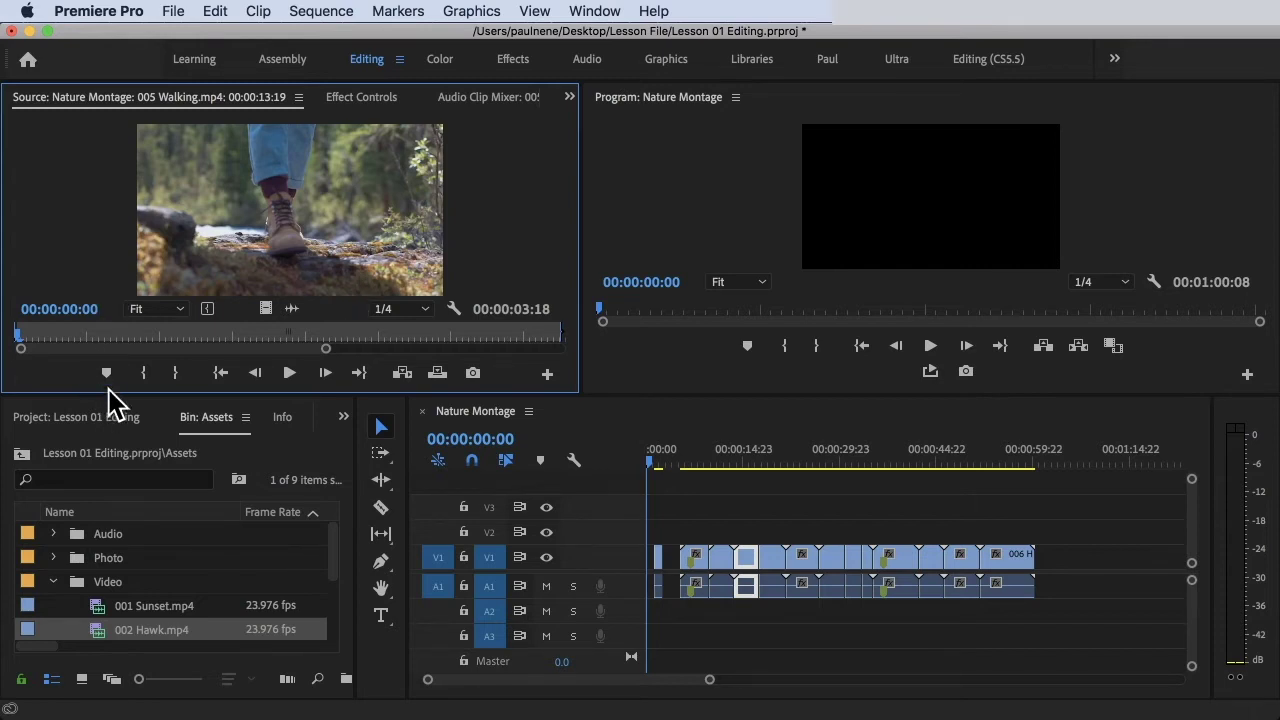
left_click(33, 338)
- Add a marker at 00:00:02:06 on the walking clip, undoing a misplaced first marker
left_click_drag(33, 337, 404, 334)
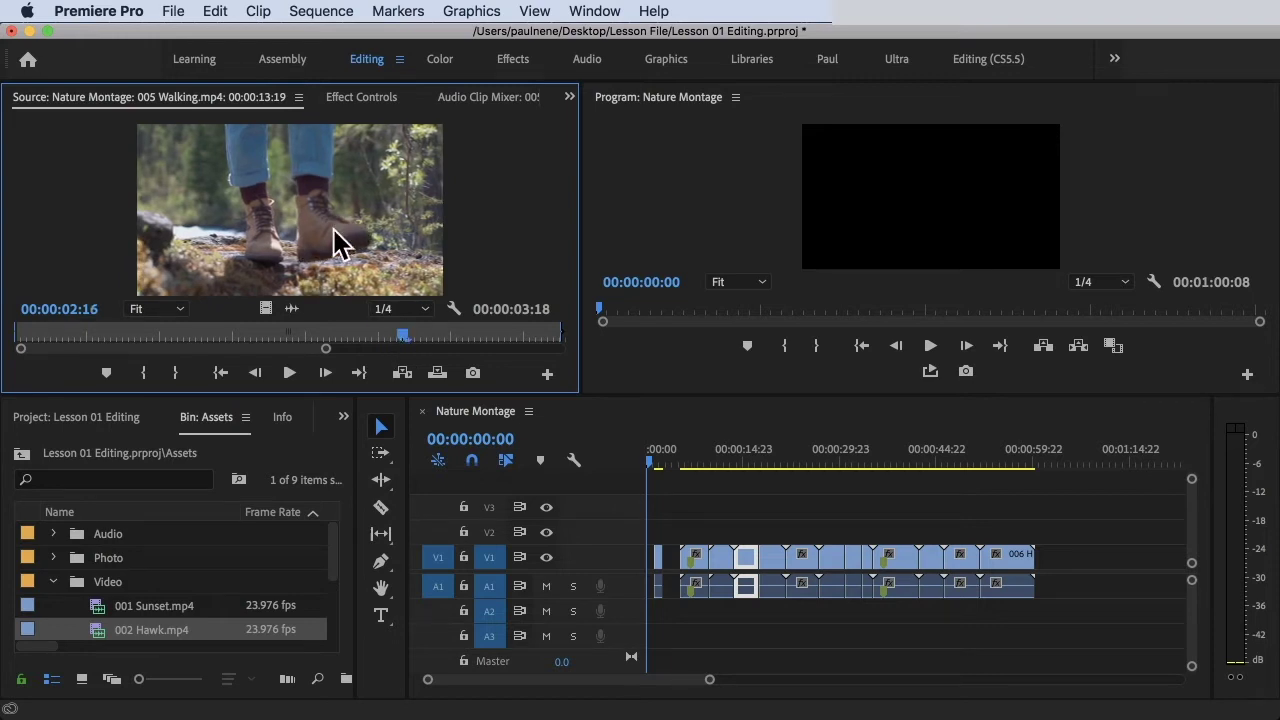
left_click(107, 372)
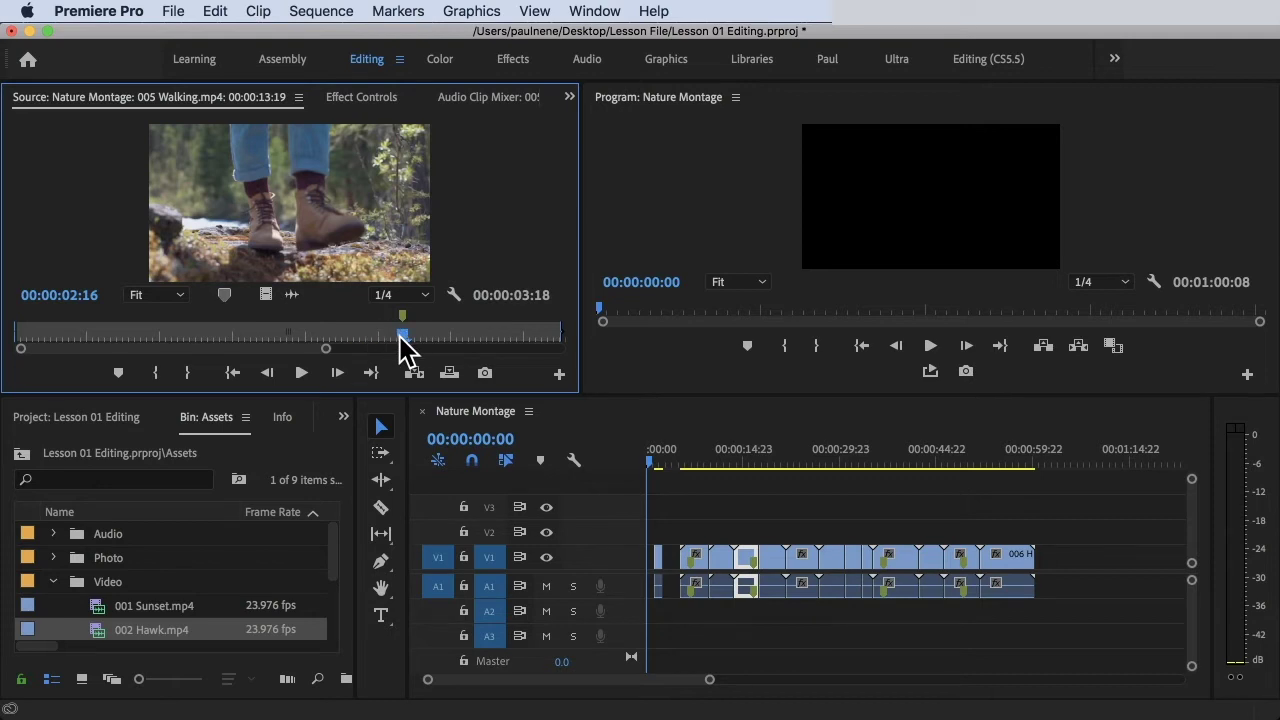
key("super+z")
left_click_drag(404, 332, 340, 340)
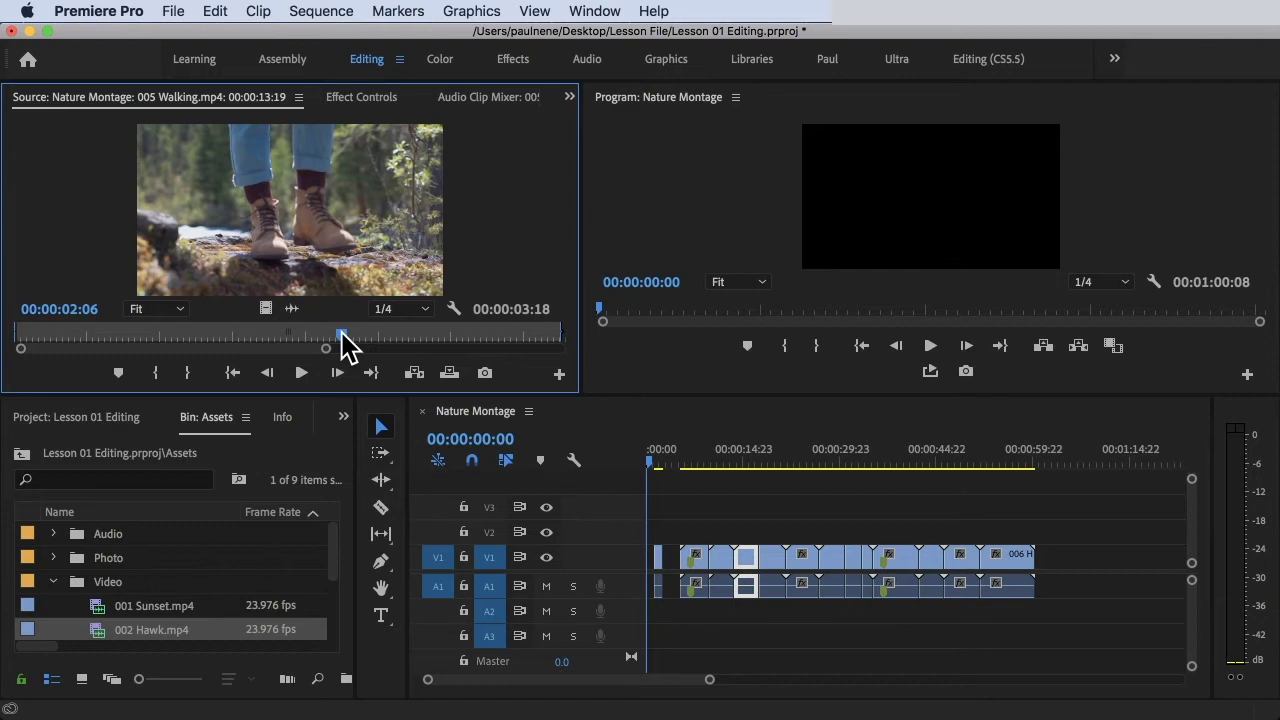
key("m")
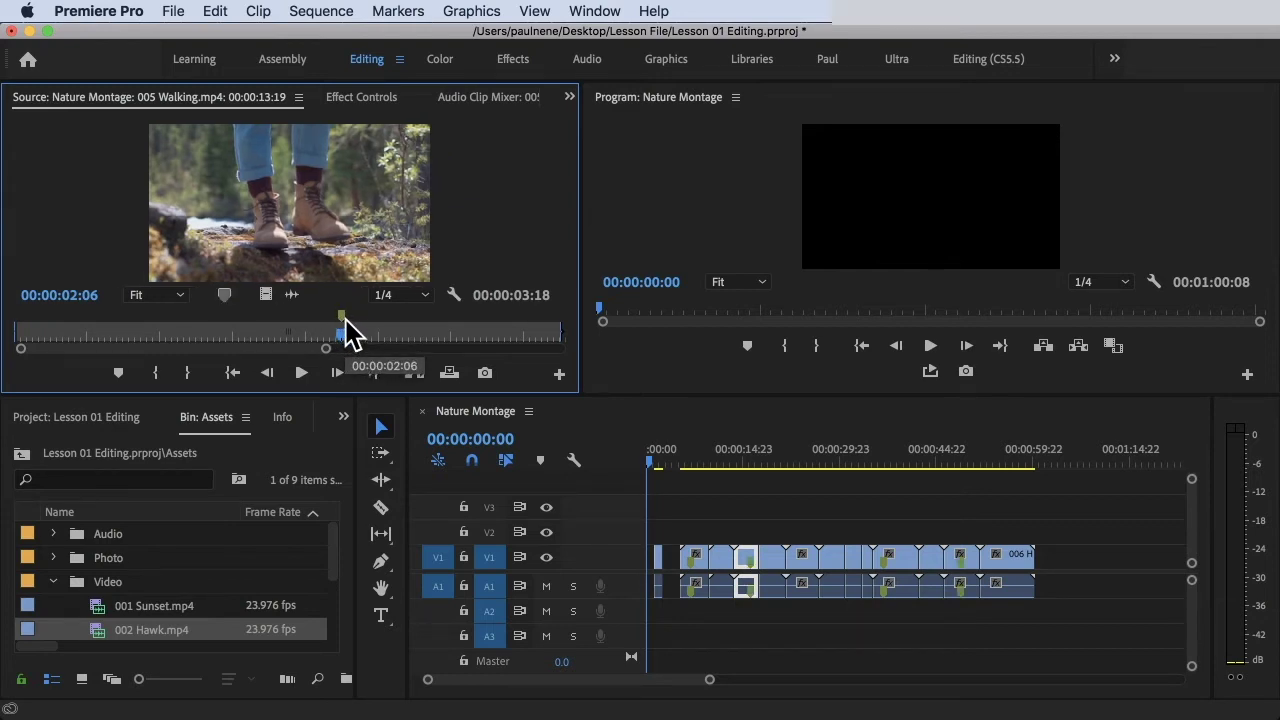
- Drag the marker to 00:00:02:10 and scrub the source back to about 00:00:01:15
left_click_drag(349, 313, 409, 313)
mouse_move(300, 314)
left_mouse_down()
mouse_move(289, 340)
mouse_move(420, 329)
left_mouse_up()
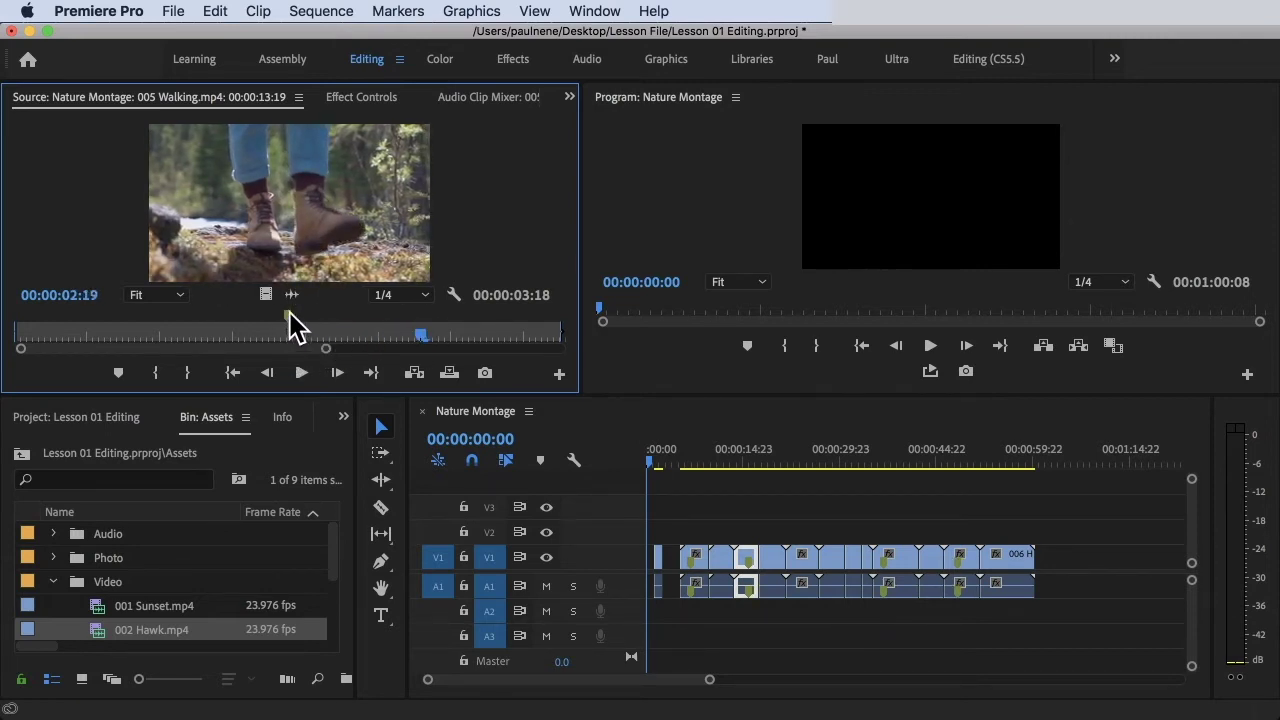
left_click_drag(366, 313, 373, 313)
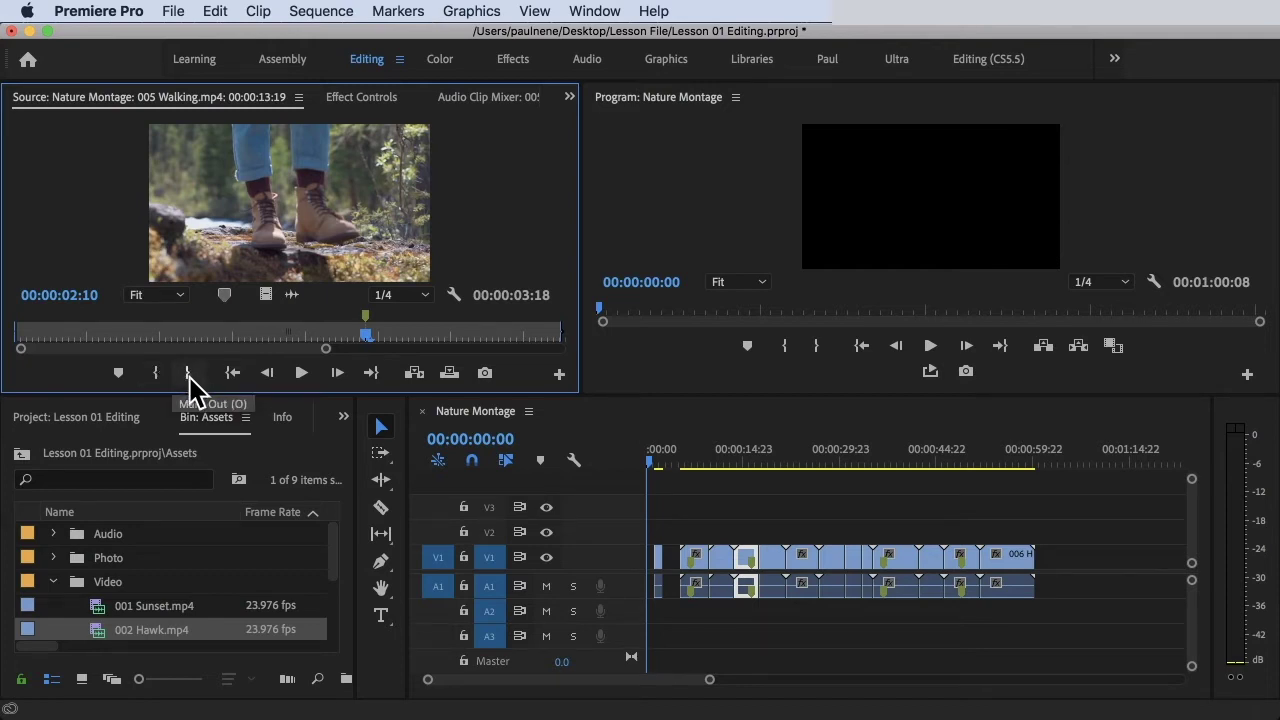
left_click_drag(228, 338, 203, 337)
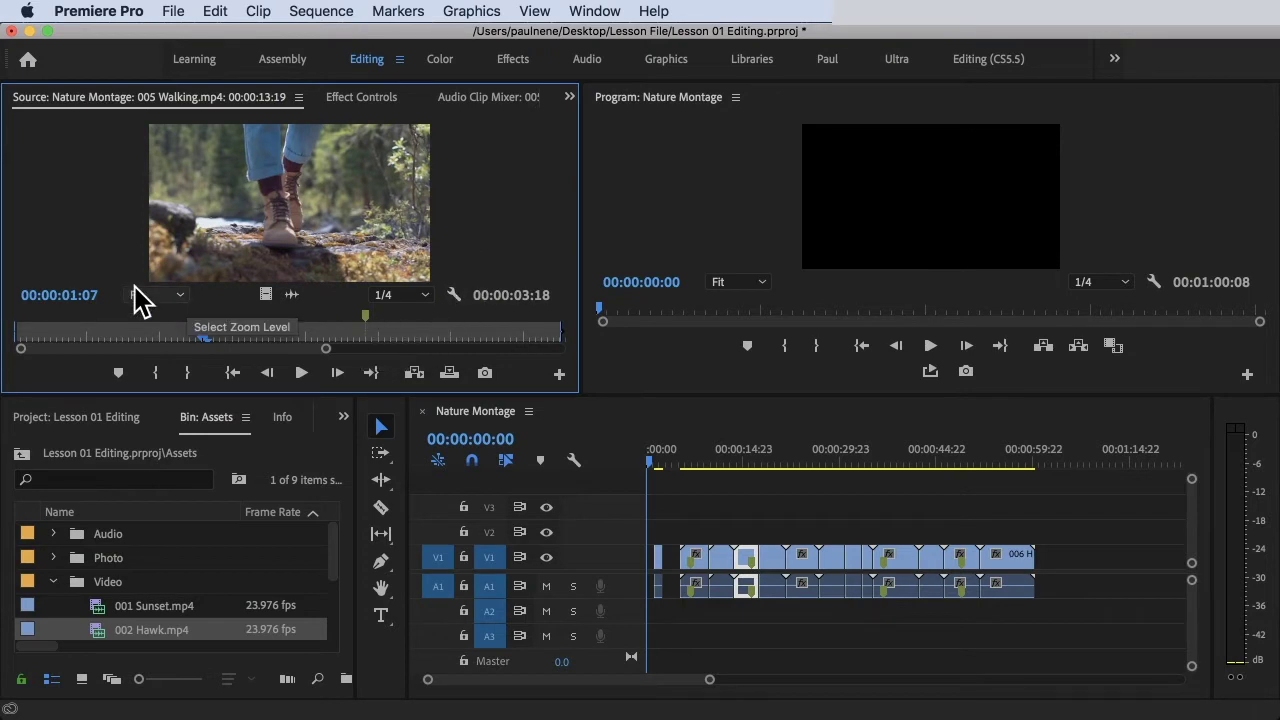
left_click_drag(208, 338, 281, 336)
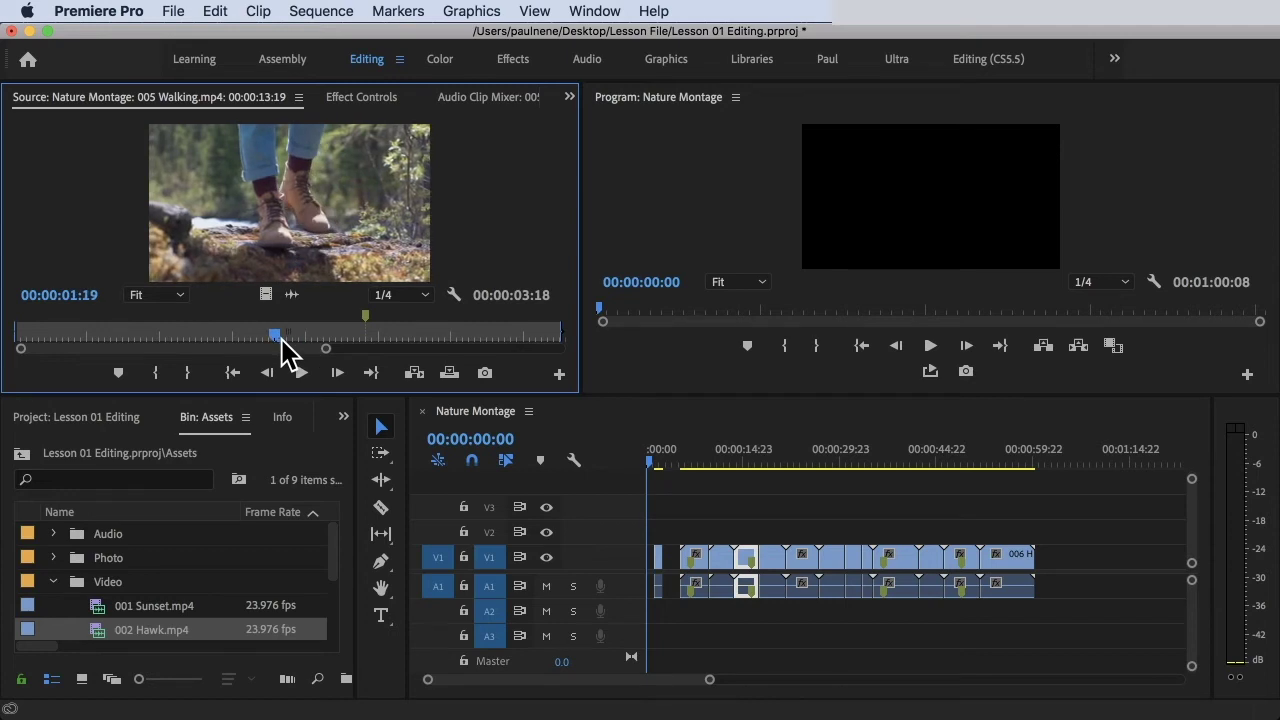
- Mark In at 00:00:01:19 and Out at 00:00:03:01 on 005 Walking.mp4, a 00:00:01:07 range
left_click(156, 376)
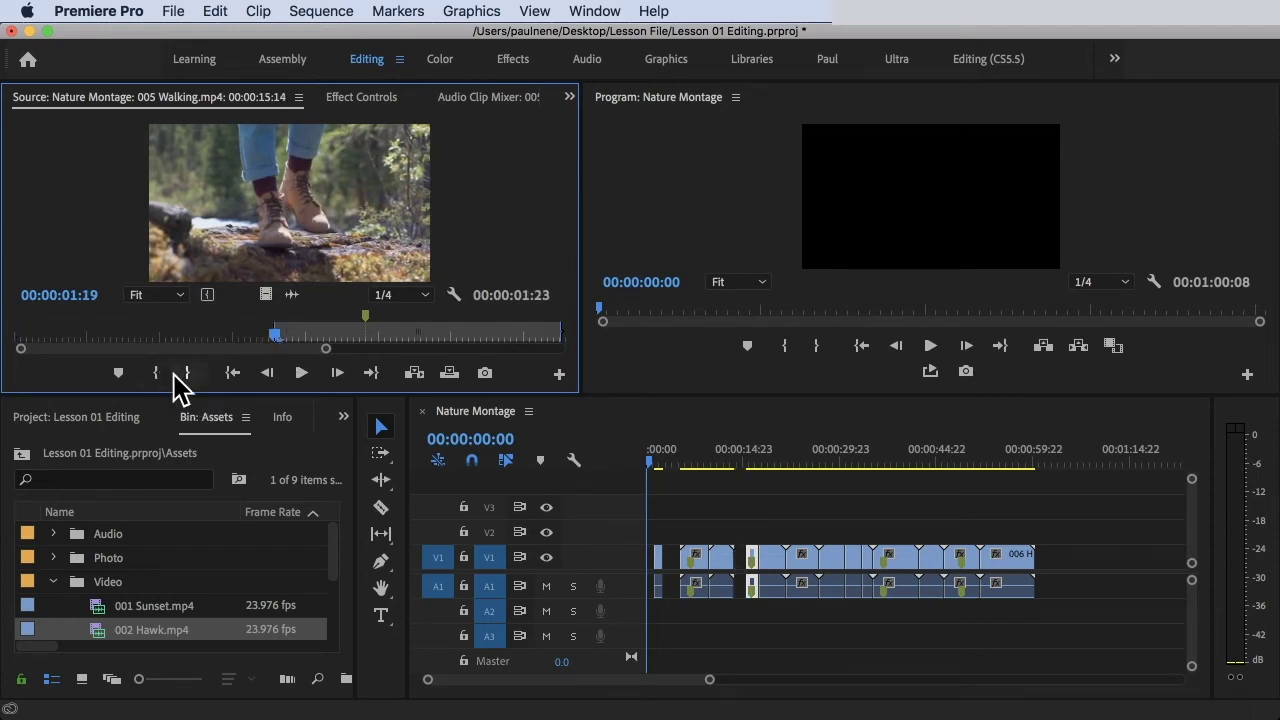
left_click_drag(271, 335, 456, 333)
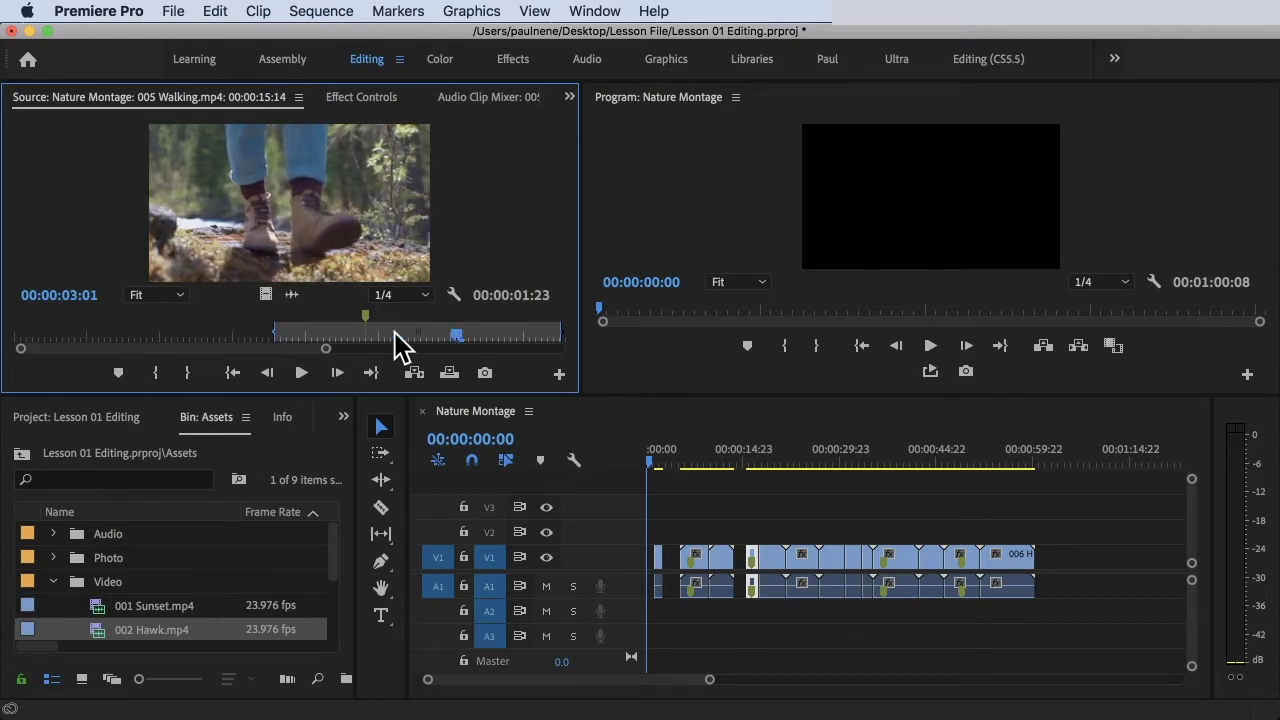
left_click(187, 376)
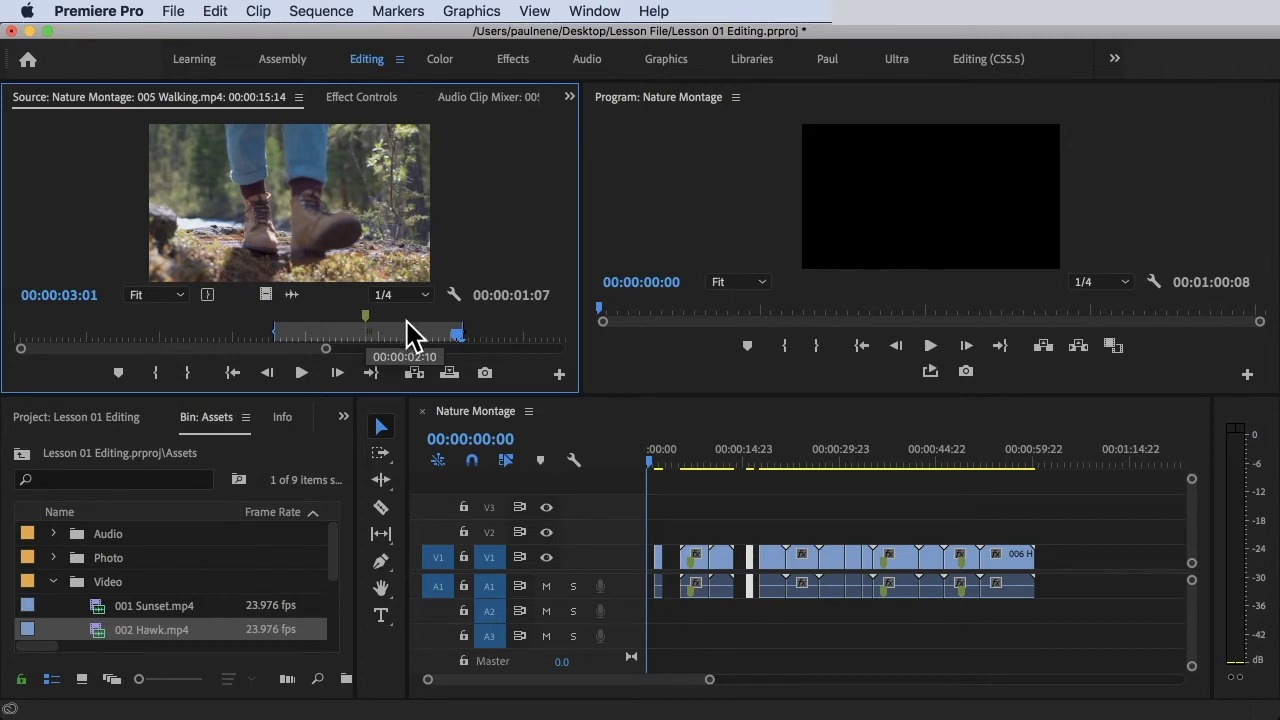
left_click_drag(458, 334, 318, 335)
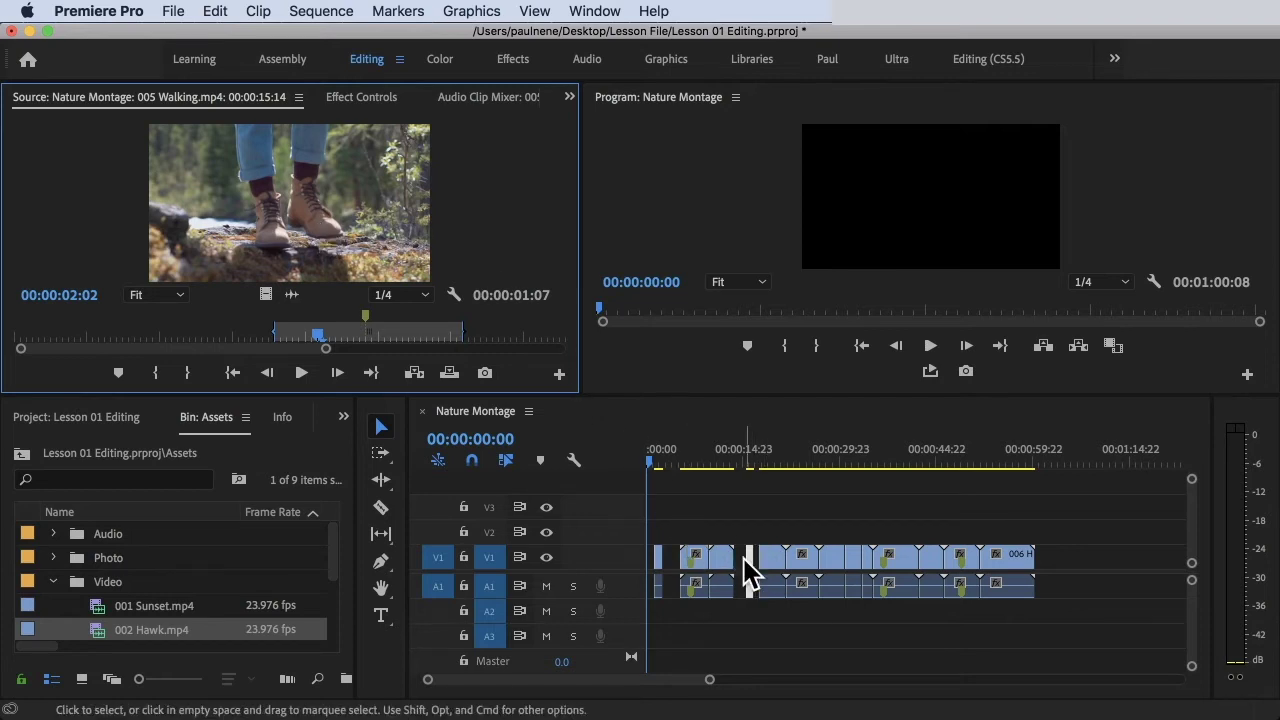
mouse_move(736, 457)
left_mouse_down()
mouse_move(759, 462)
mouse_move(742, 463)
left_mouse_up()
- With the sequence playhead at 00:00:14:21, re-drag the walking range to start at 00:00:01:14, lasting 00:00:01:10
mouse_move(186, 338)
left_mouse_down()
mouse_move(120, 337)
mouse_move(211, 333)
mouse_move(162, 338)
left_mouse_up()
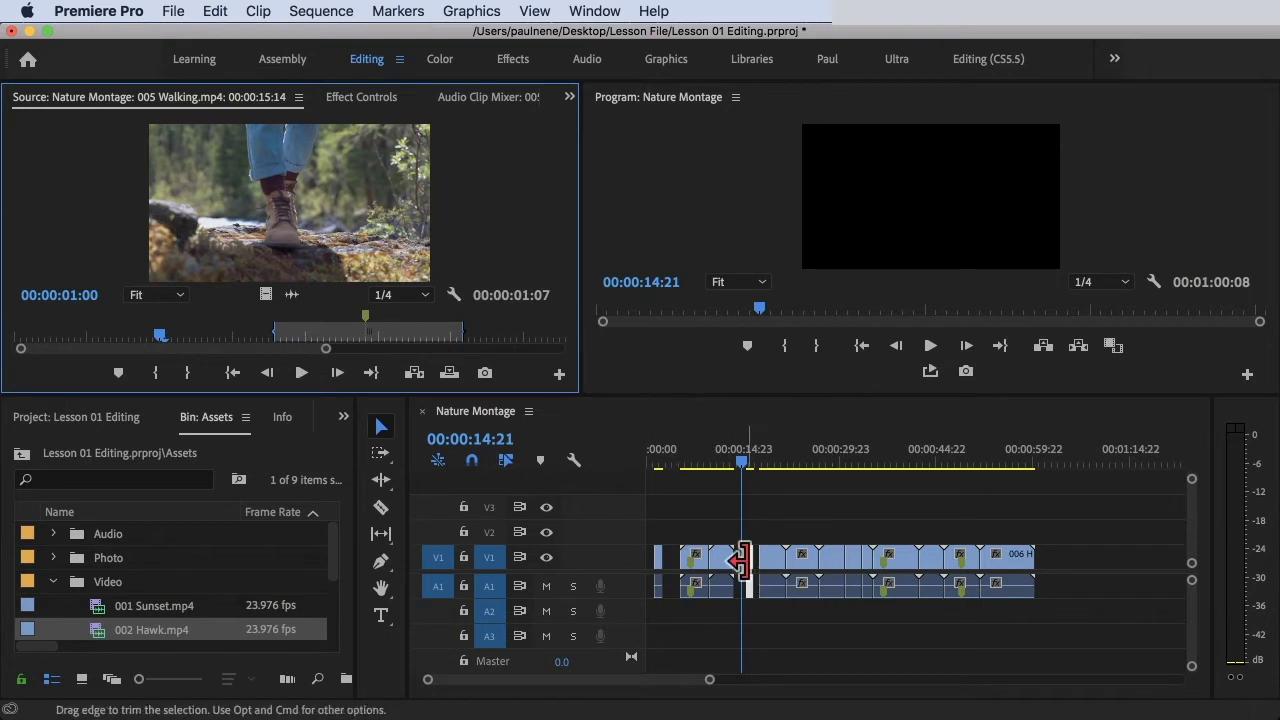
left_click_drag(280, 335, 250, 336)
mouse_move(467, 329)
left_mouse_down()
mouse_move(490, 326)
mouse_move(455, 333)
left_mouse_up()
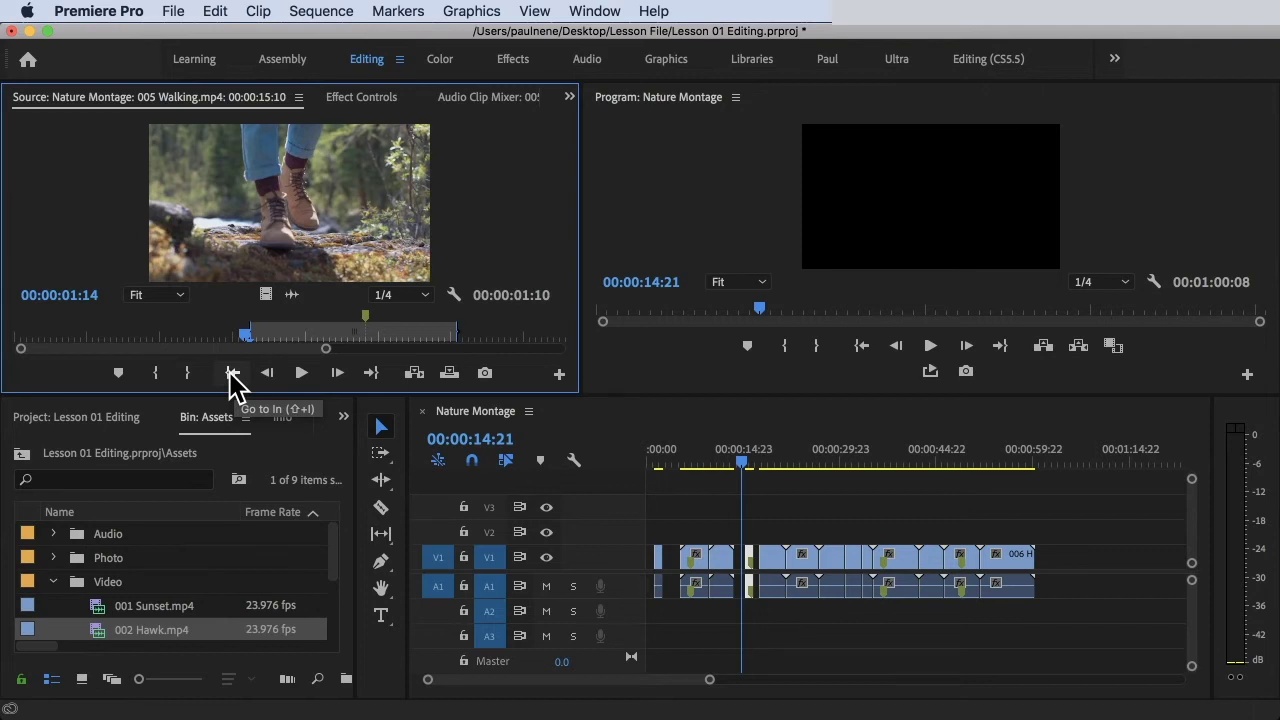
- Drag the walking clip's Out point later so its marked range lasts 00:00:01:15
left_click(221, 333)
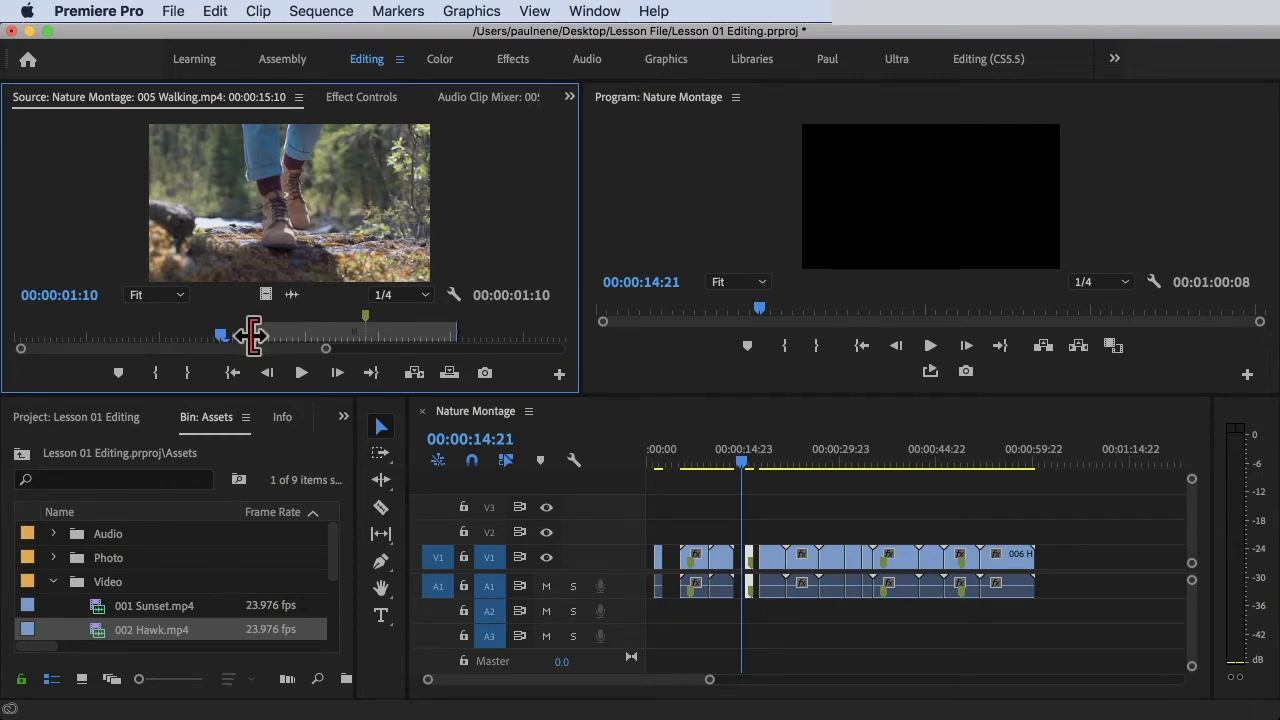
left_click_drag(220, 334, 45, 338)
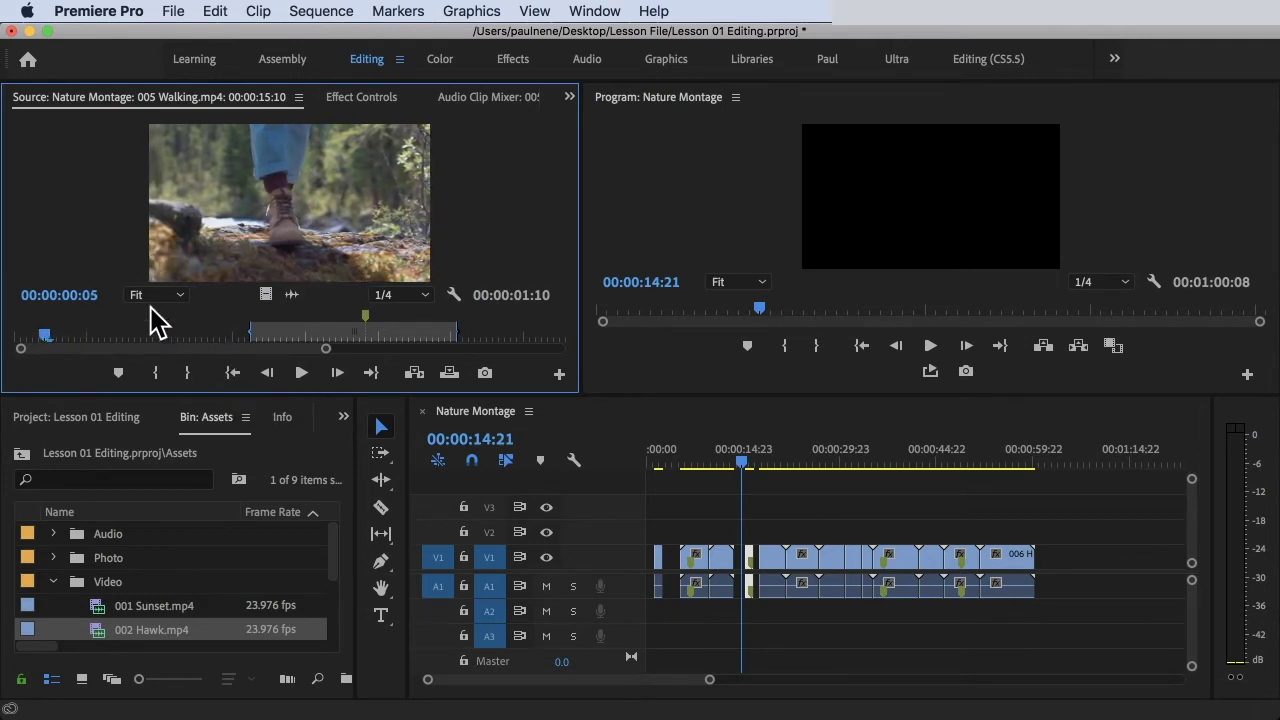
left_click_drag(42, 338, 85, 348)
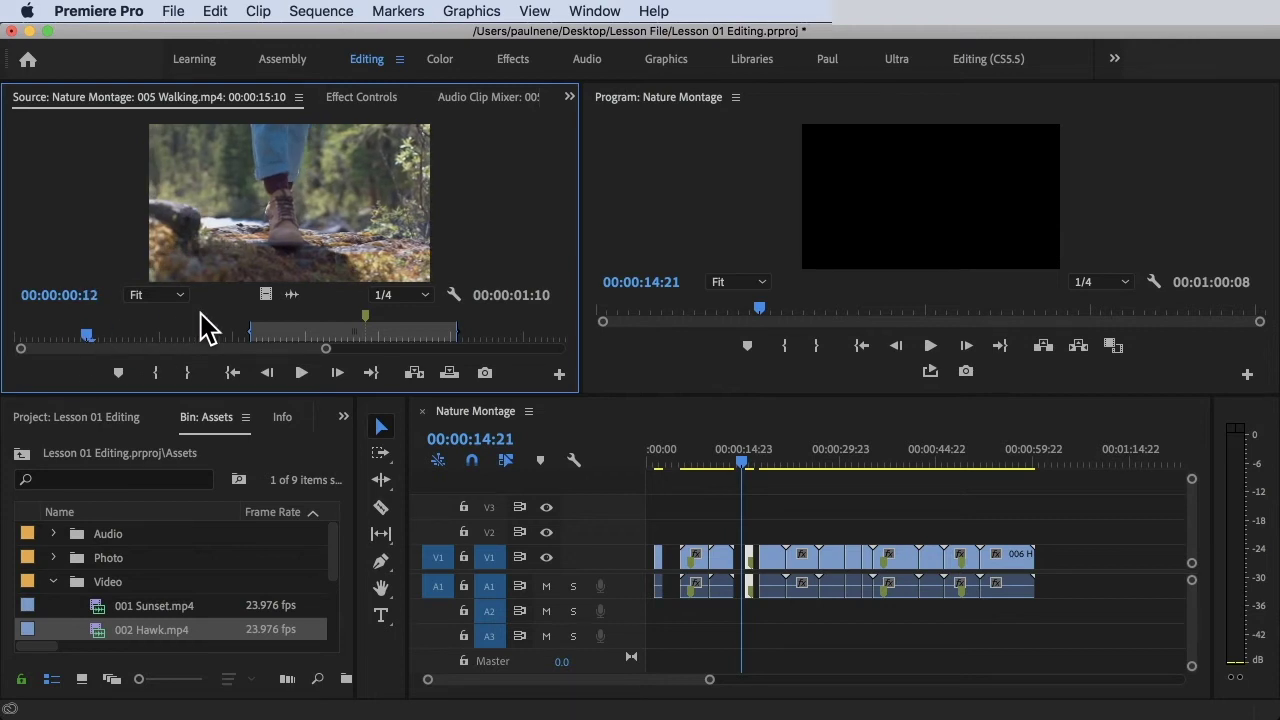
left_click(232, 372)
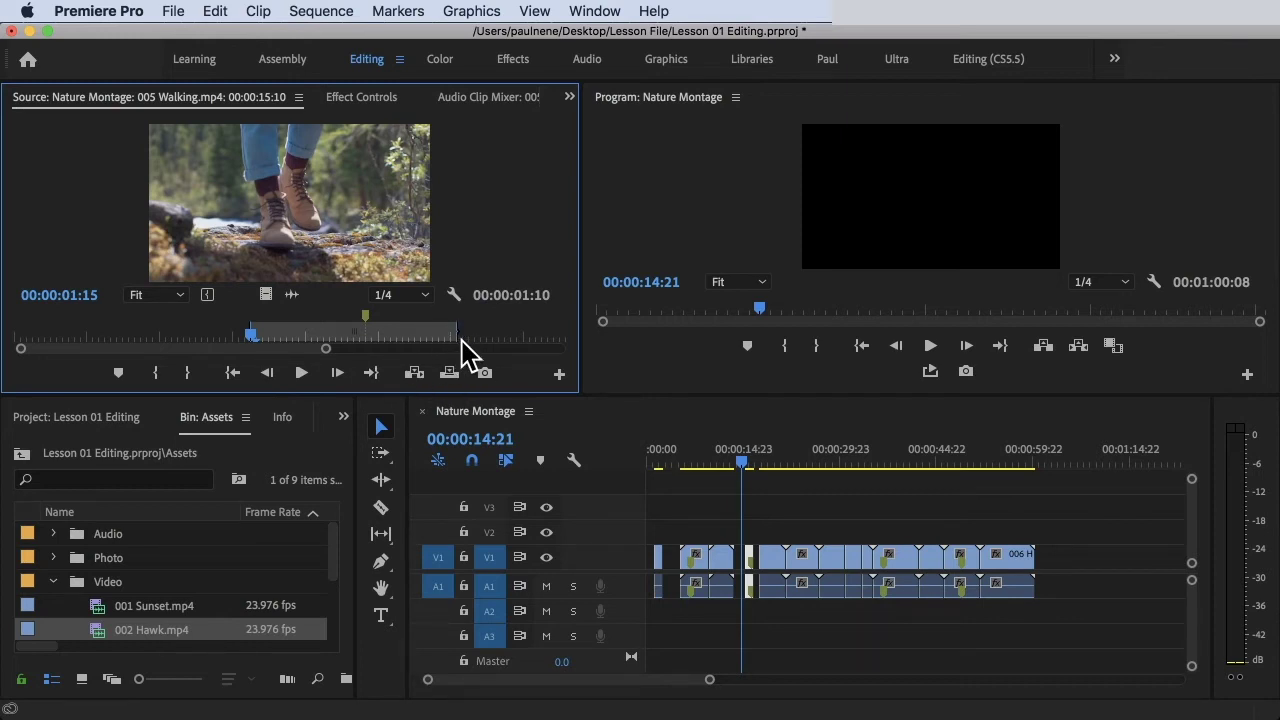
left_click(371, 373)
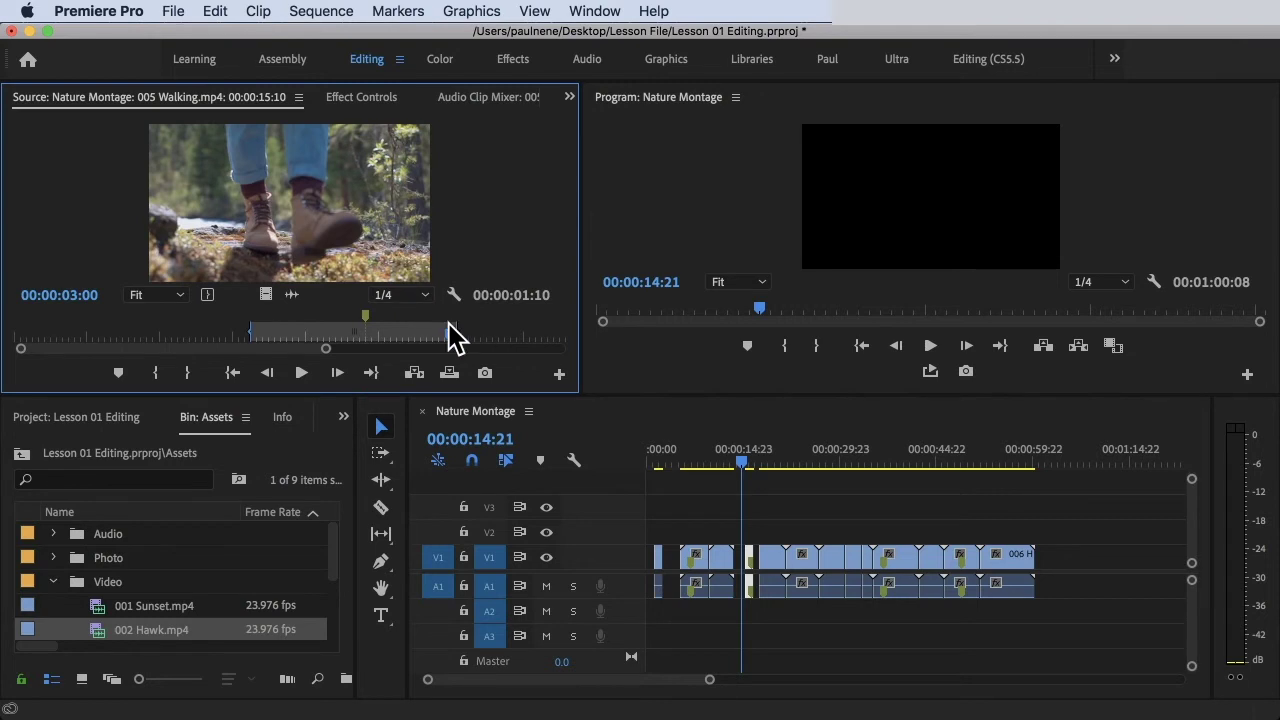
left_click_drag(452, 338, 488, 330)
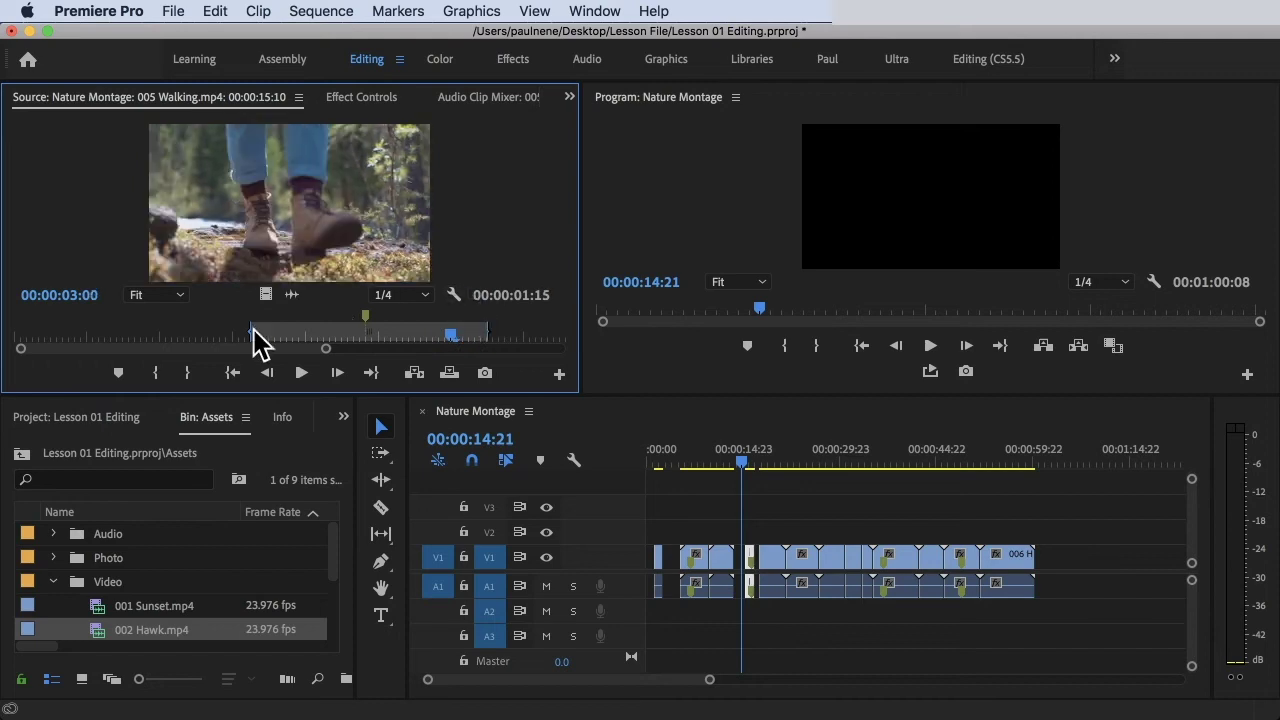
left_click(301, 381)
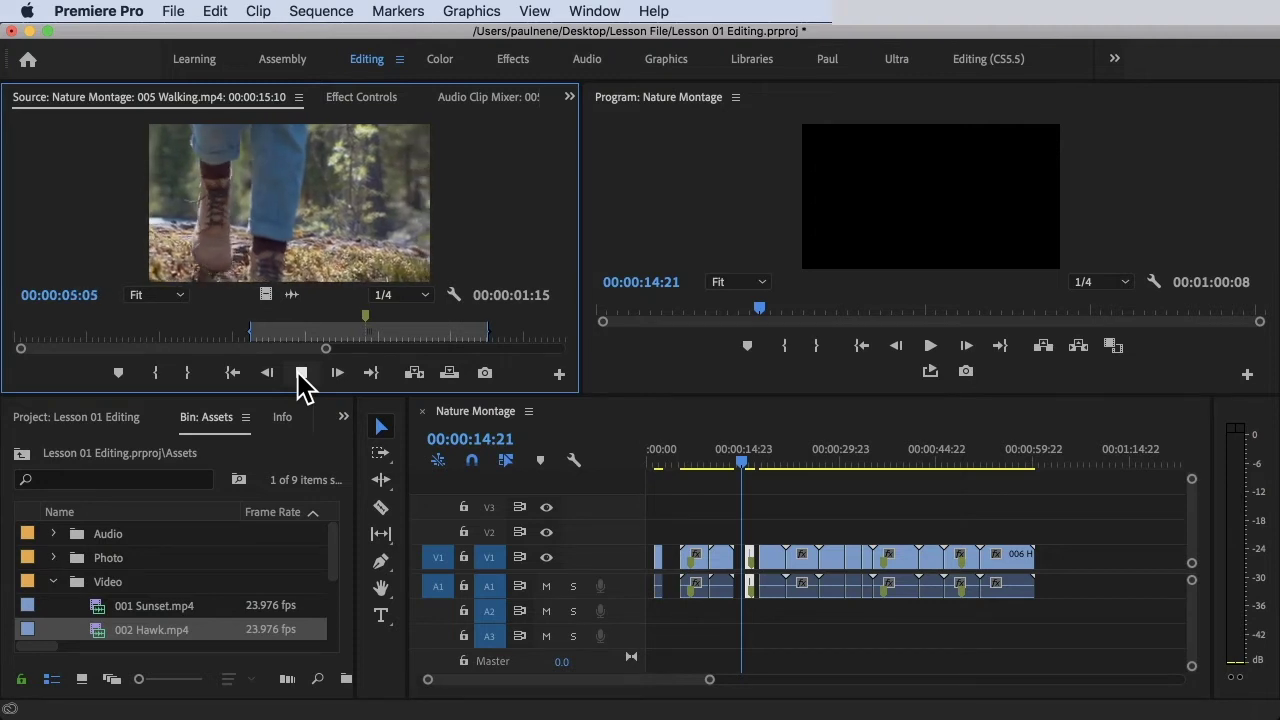
- Play the marked walking range and zoom the source time ruler in on it
left_click(301, 378)
left_click(298, 372)
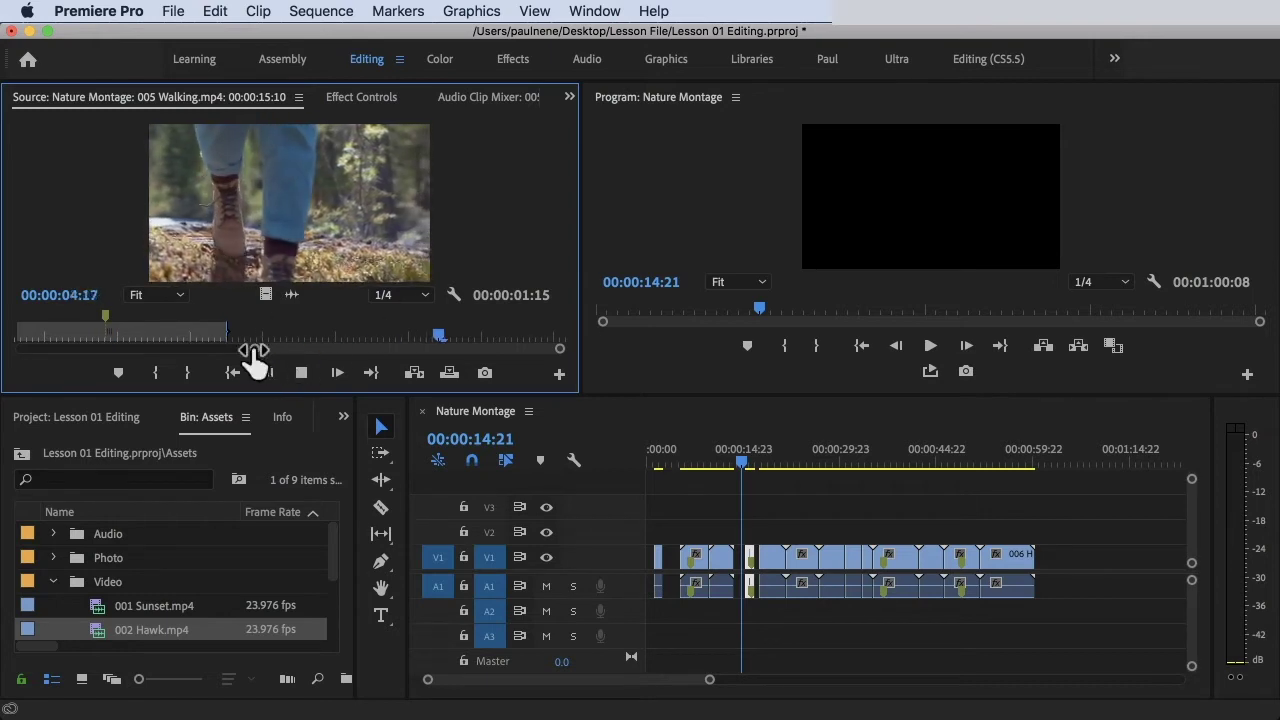
left_click_drag(289, 352, 70, 360)
left_click_drag(277, 356, 228, 362)
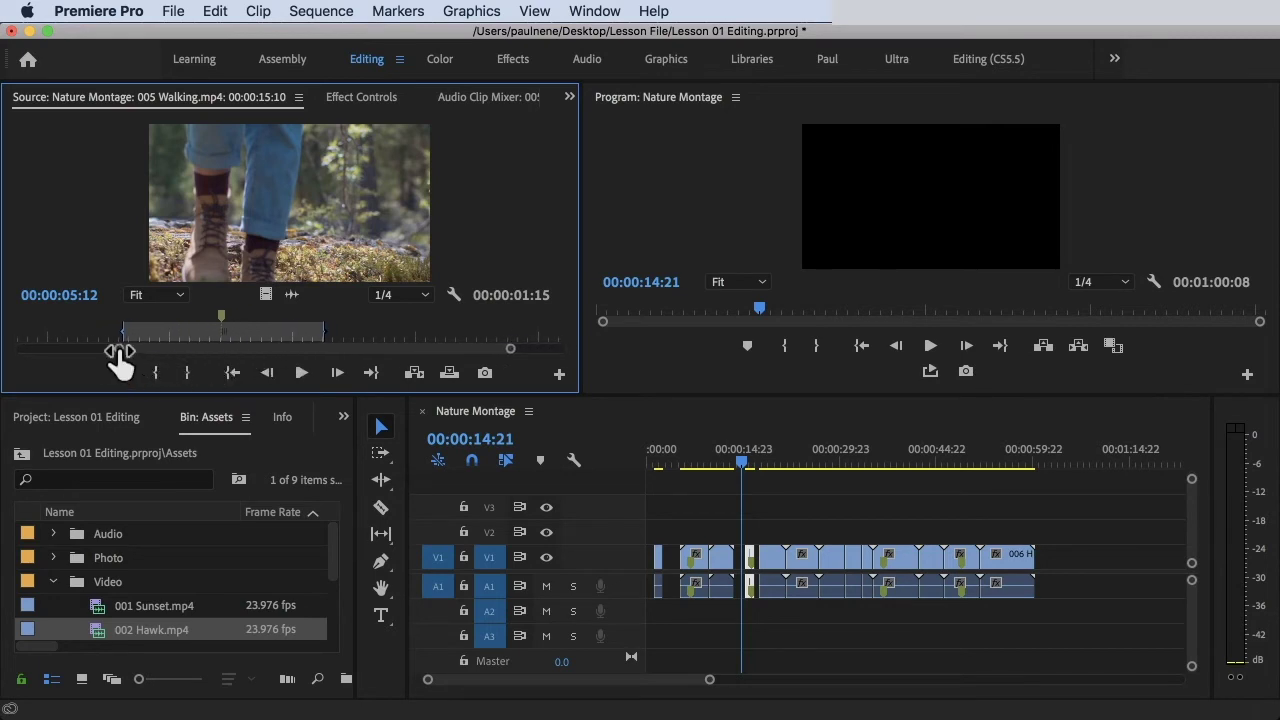
left_click_drag(121, 360, 5, 360)
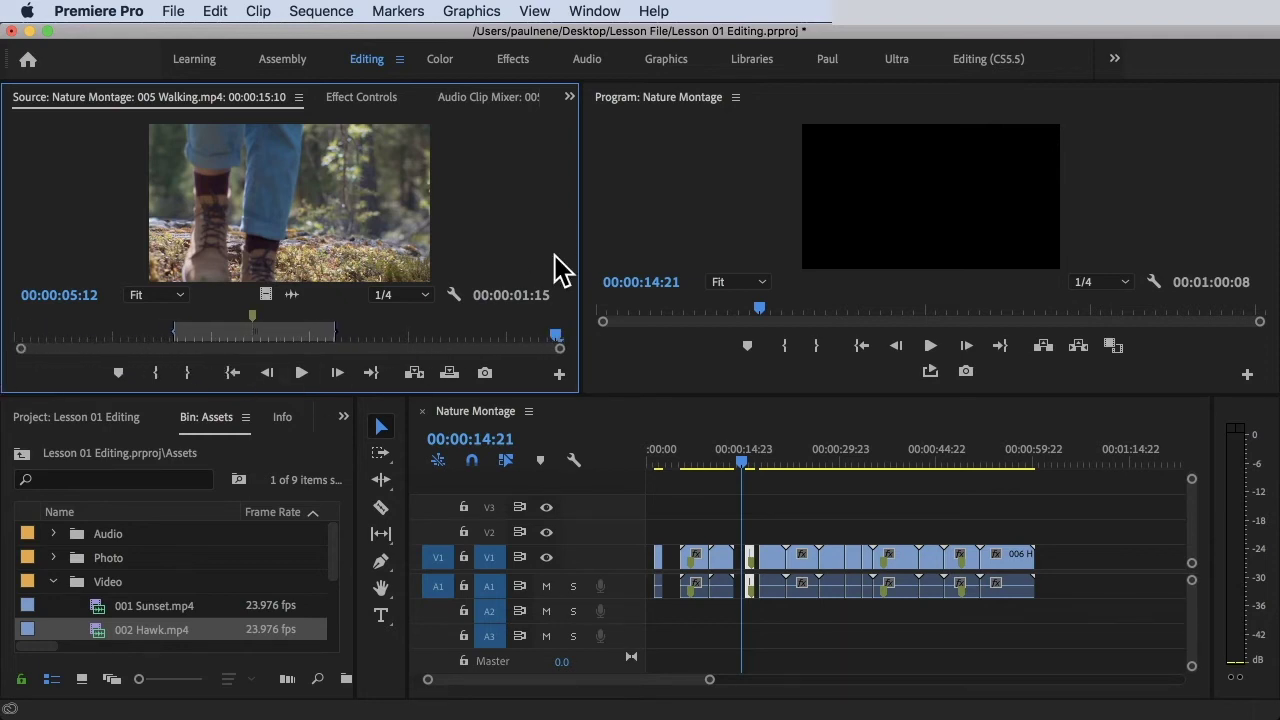
left_click_drag(557, 337, 310, 338)
left_click(302, 373)
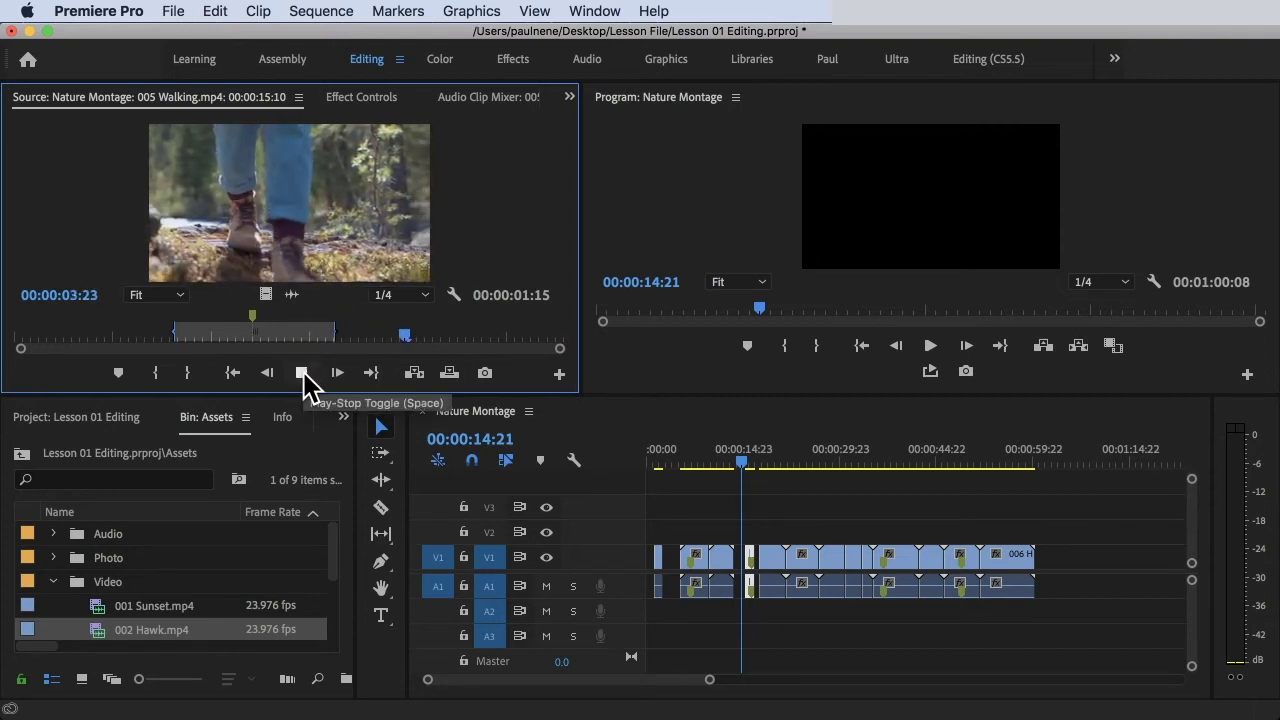
left_click(302, 373)
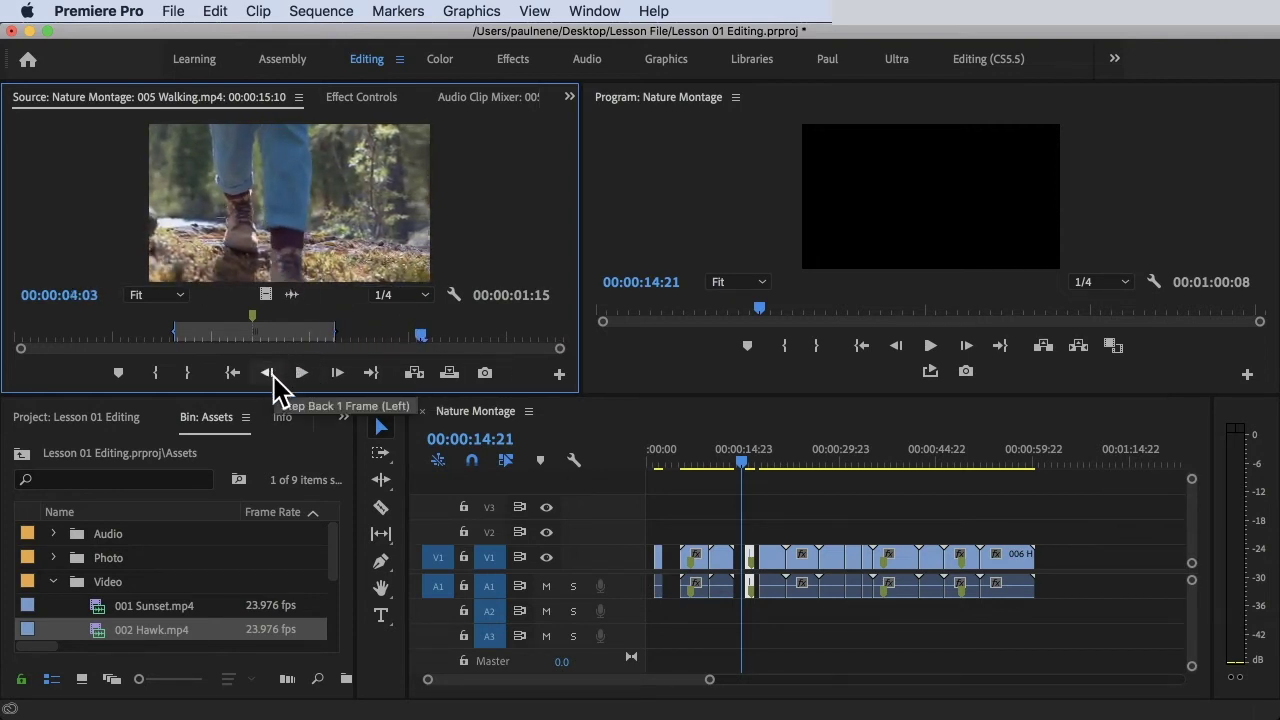
- Step the source back and forward frame by frame to land on 00:00:04:00
left_click(264, 376)
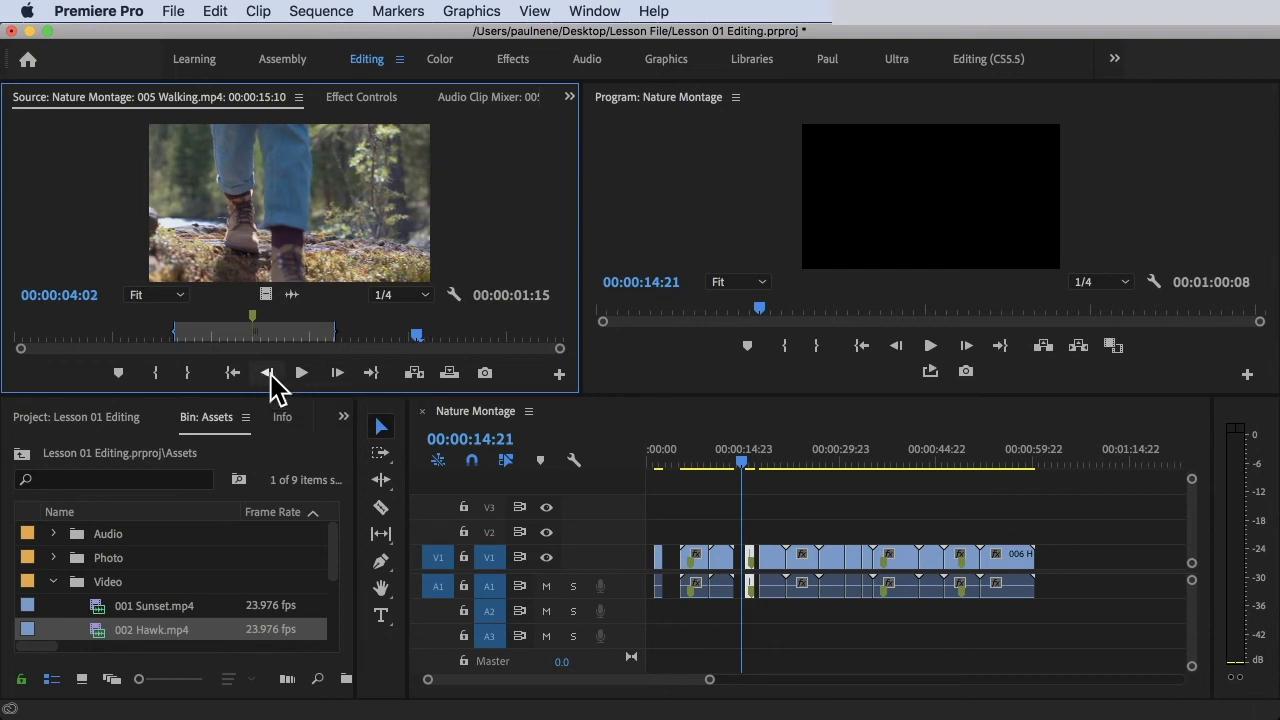
left_click(270, 377)
left_click(270, 377)
left_click(270, 377)
left_click(270, 377)
left_click(270, 377)
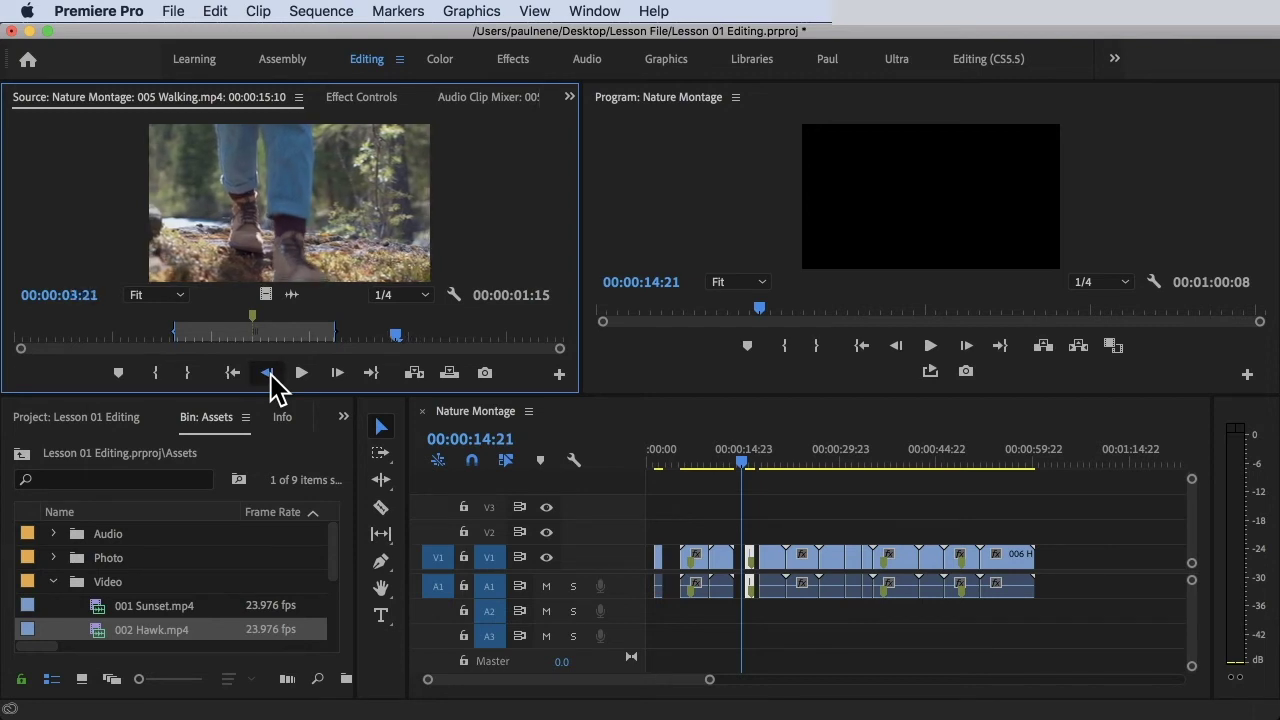
left_click(270, 376)
left_click(270, 376)
left_click(270, 376)
left_click(270, 376)
left_click(270, 376)
left_click(270, 376)
left_click(270, 376)
left_click(270, 376)
left_click(270, 376)
left_click(270, 376)
left_click(270, 376)
left_click(270, 376)
left_click(270, 376)
left_click(270, 376)
left_click(270, 376)
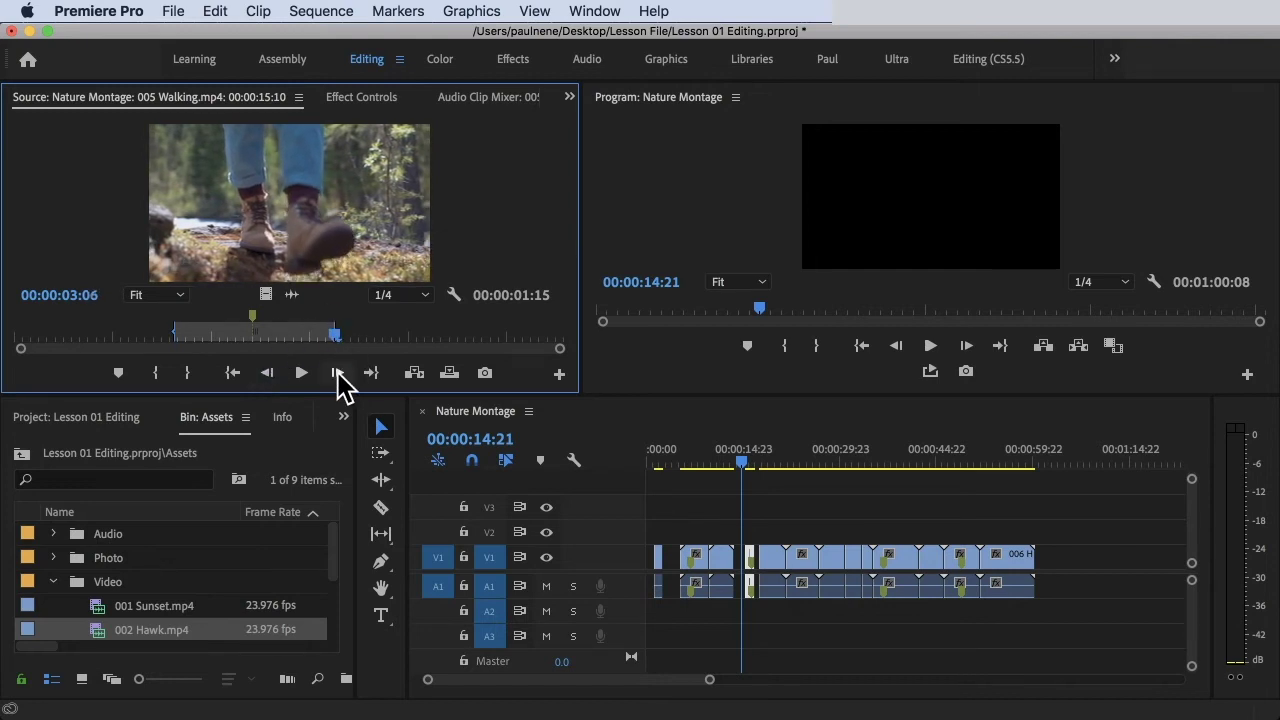
left_click(336, 374)
left_click(336, 374)
left_click(336, 374)
left_click(336, 375)
left_click(337, 376)
left_click(337, 376)
left_click(337, 376)
left_click(337, 376)
left_click(337, 376)
left_click(337, 376)
left_click(337, 376)
left_click(337, 376)
left_click(337, 376)
left_click(337, 376)
left_click(337, 376)
left_click(337, 376)
left_click(337, 376)
left_click(337, 376)
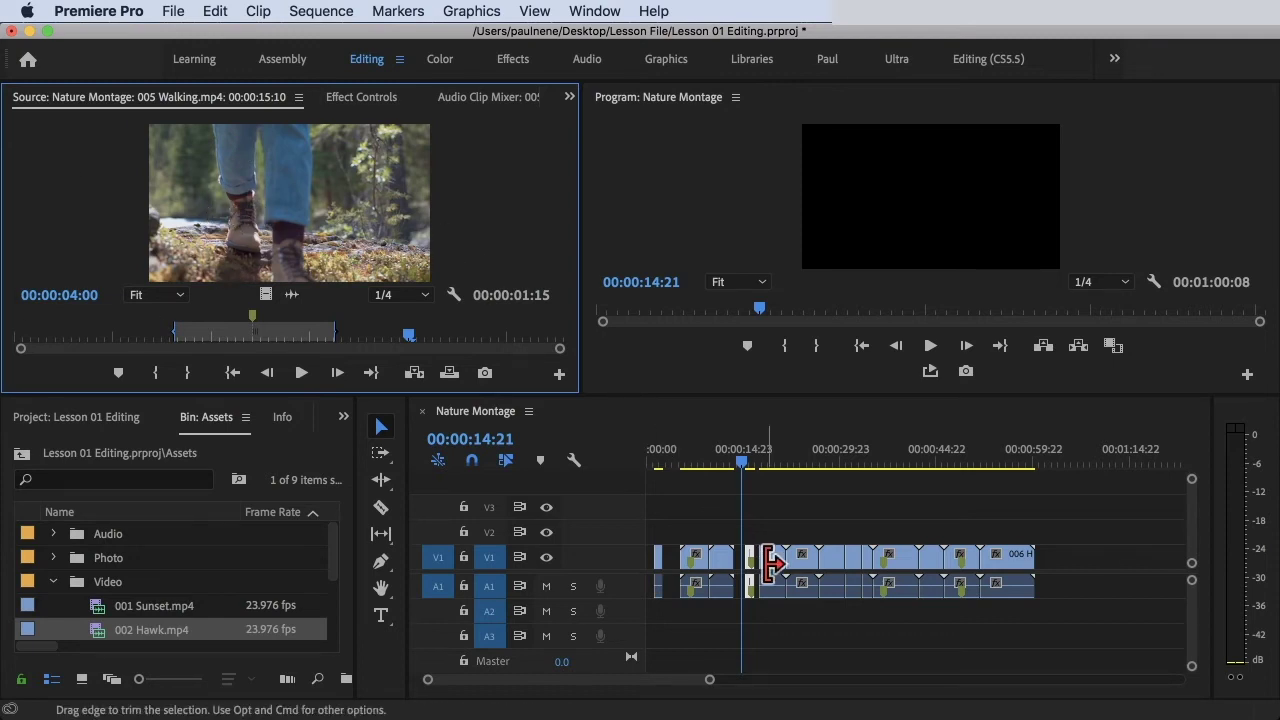
left_click_drag(737, 449, 711, 449)
left_click(720, 557)
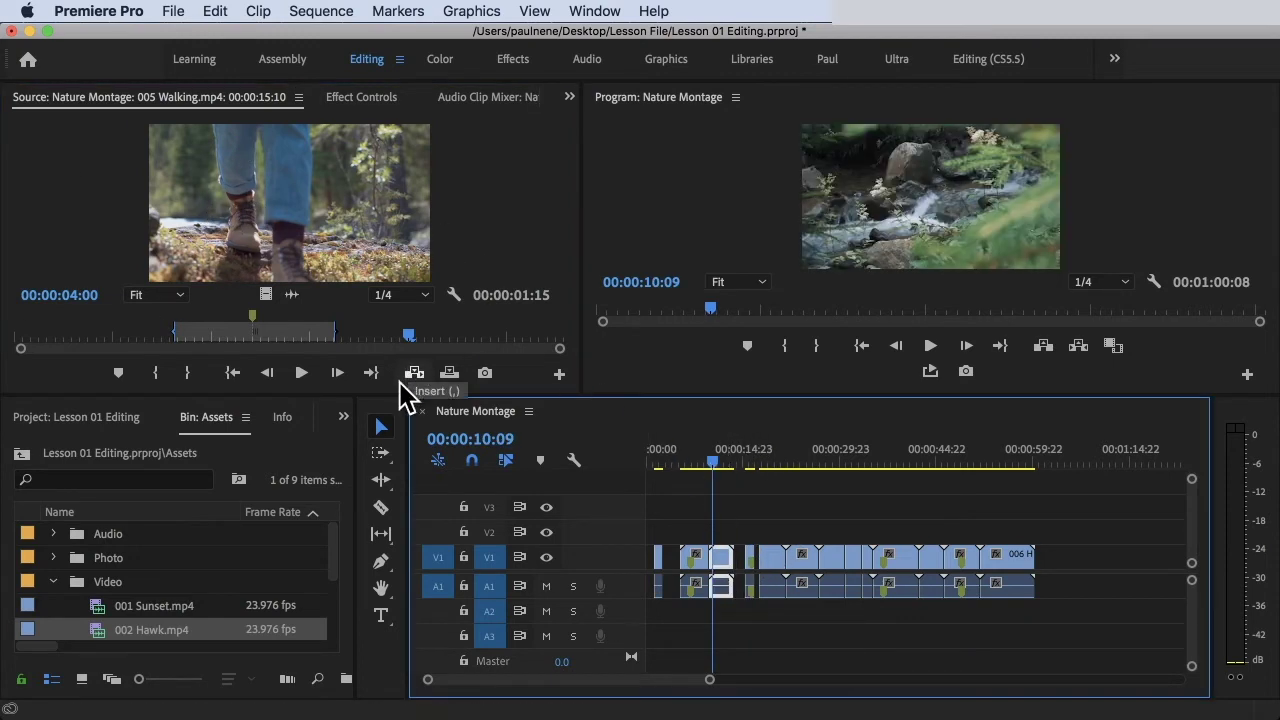
left_click_drag(714, 466, 995, 462)
left_click(283, 150)
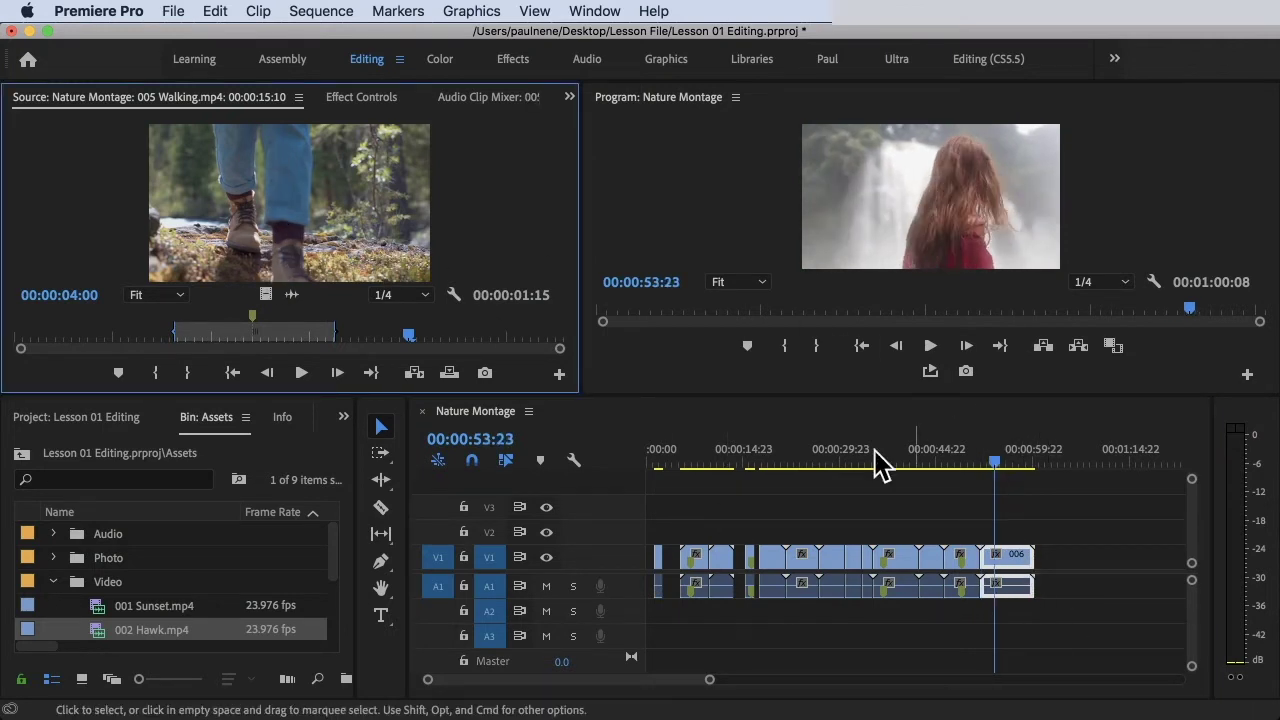
left_click(414, 373)
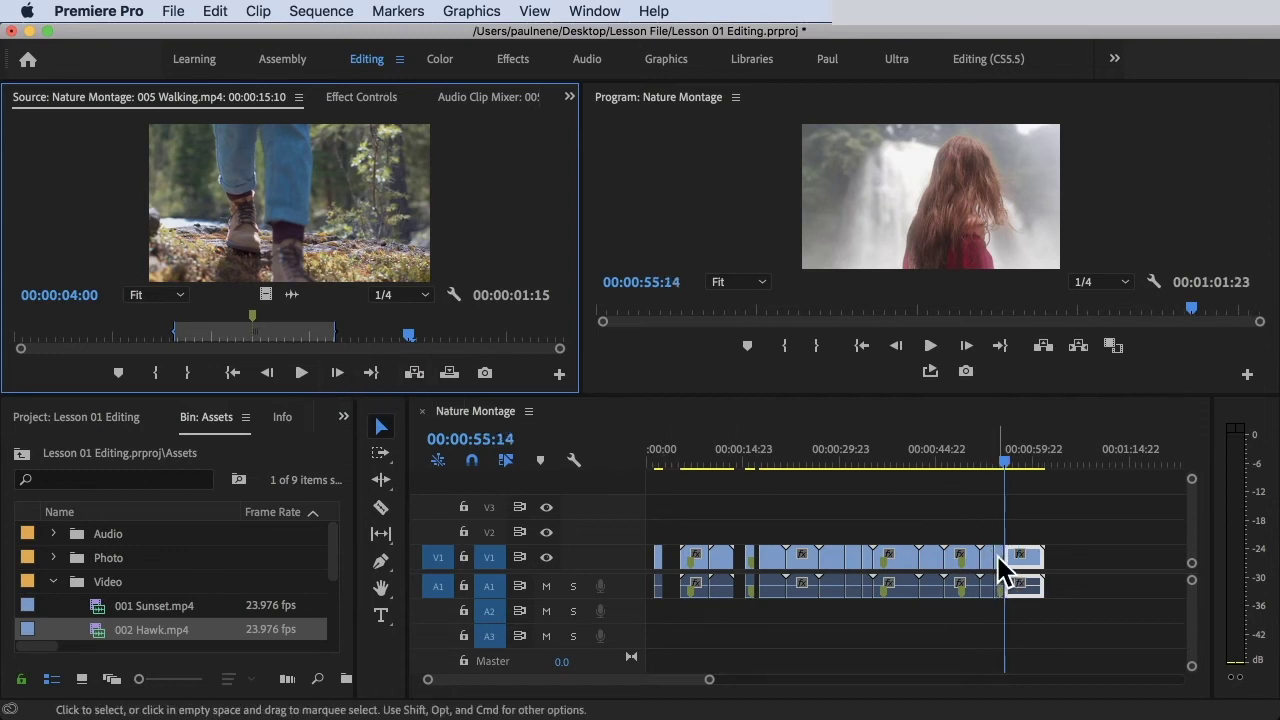
left_click(266, 336)
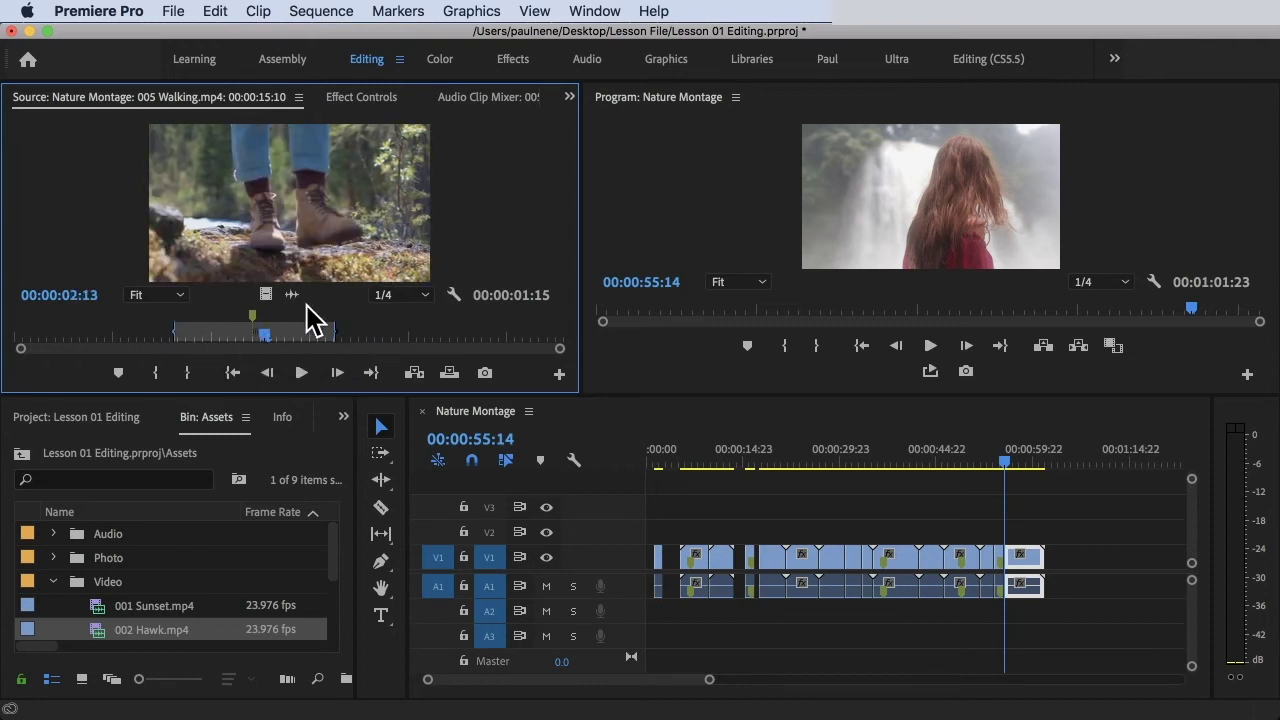
left_click(1008, 462)
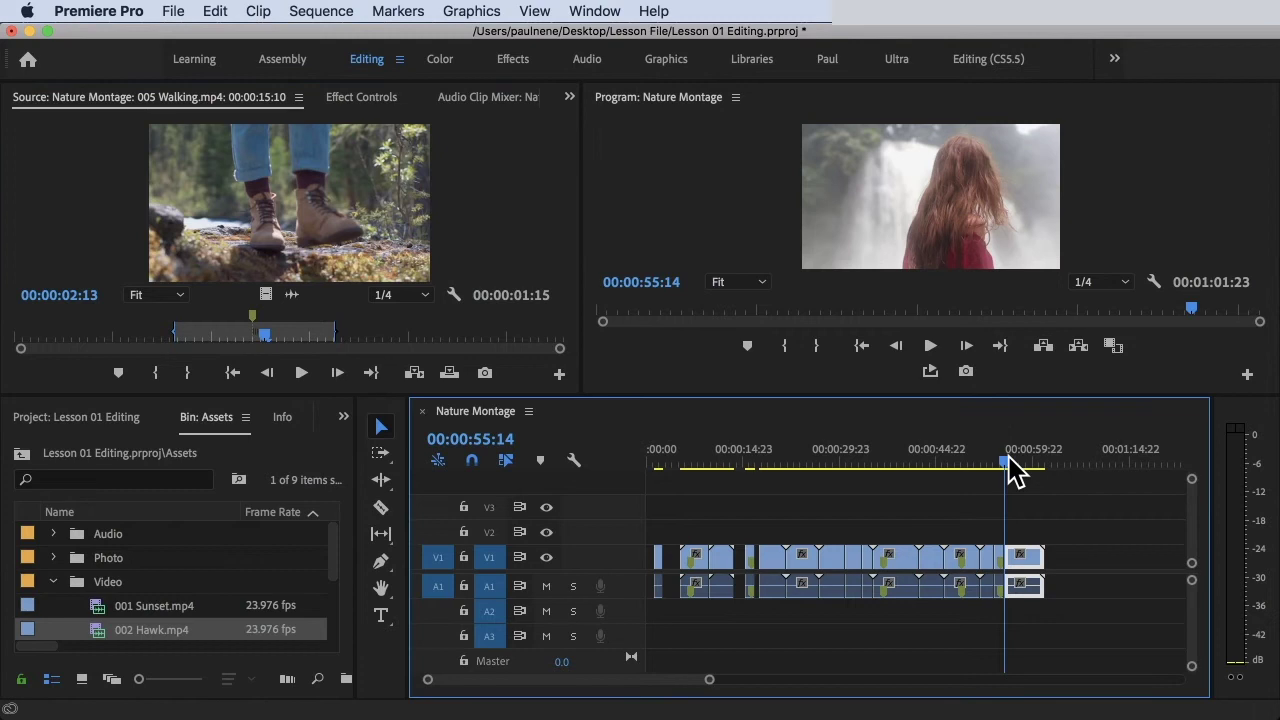
mouse_move(1007, 460)
left_mouse_down()
mouse_move(990, 460)
mouse_move(1013, 460)
mouse_move(1000, 463)
left_mouse_up()
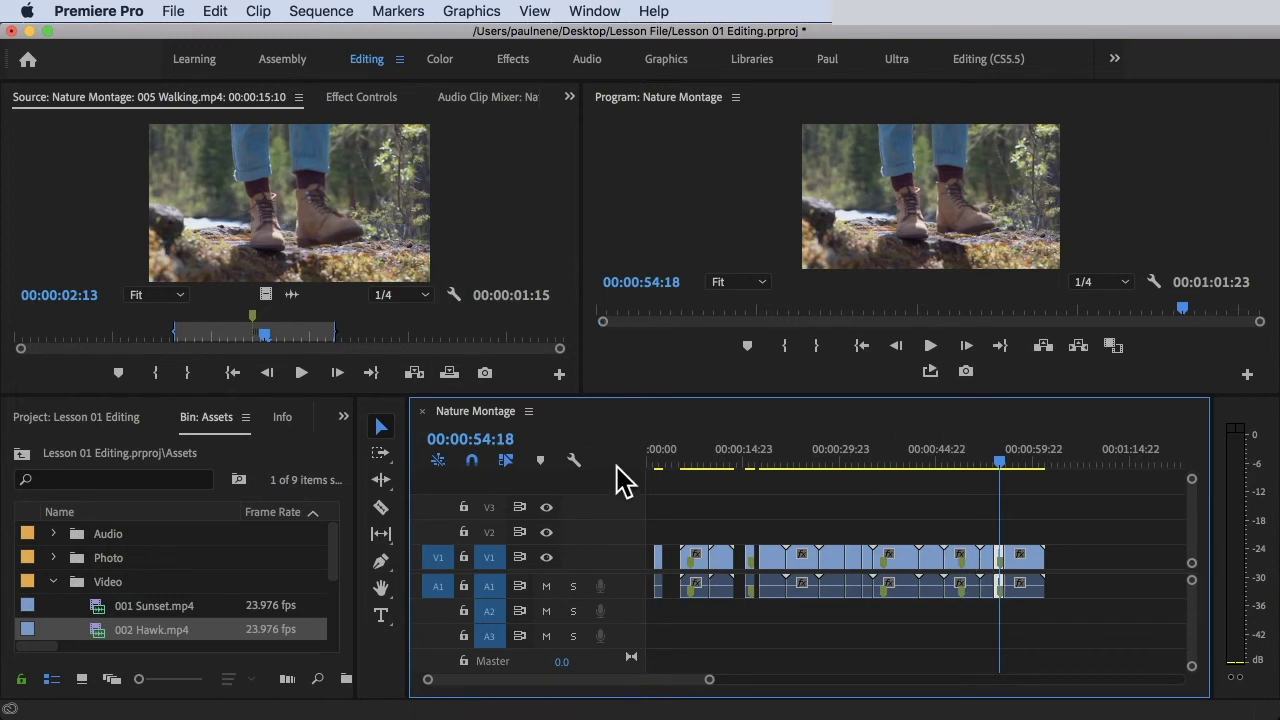
key("super+z")
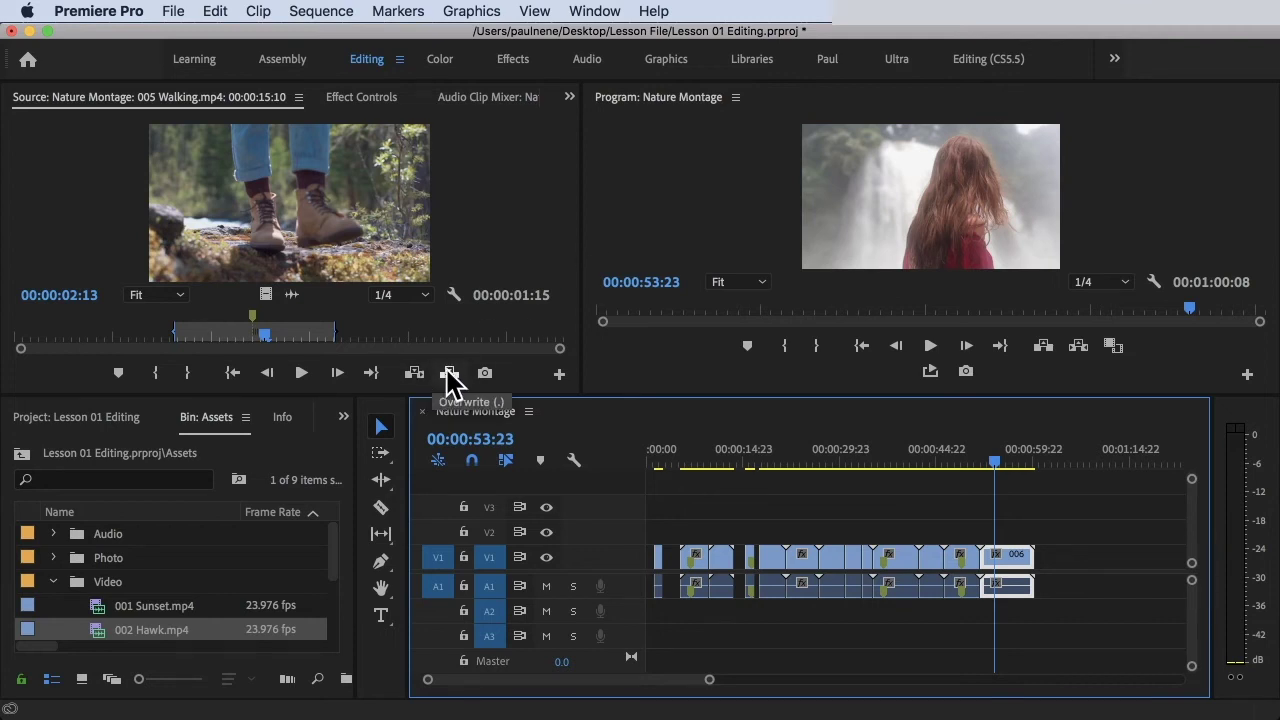
mouse_move(998, 463)
left_mouse_down()
mouse_move(922, 460)
mouse_move(1006, 462)
left_mouse_up()
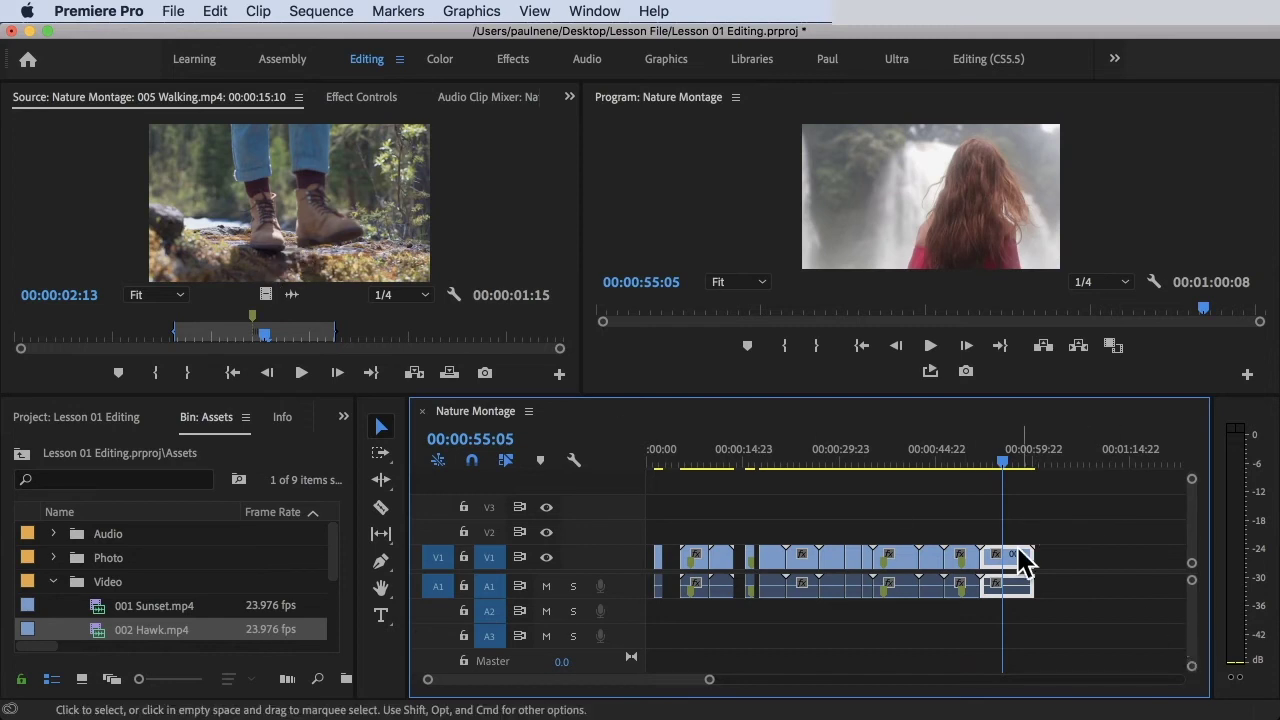
left_click(446, 373)
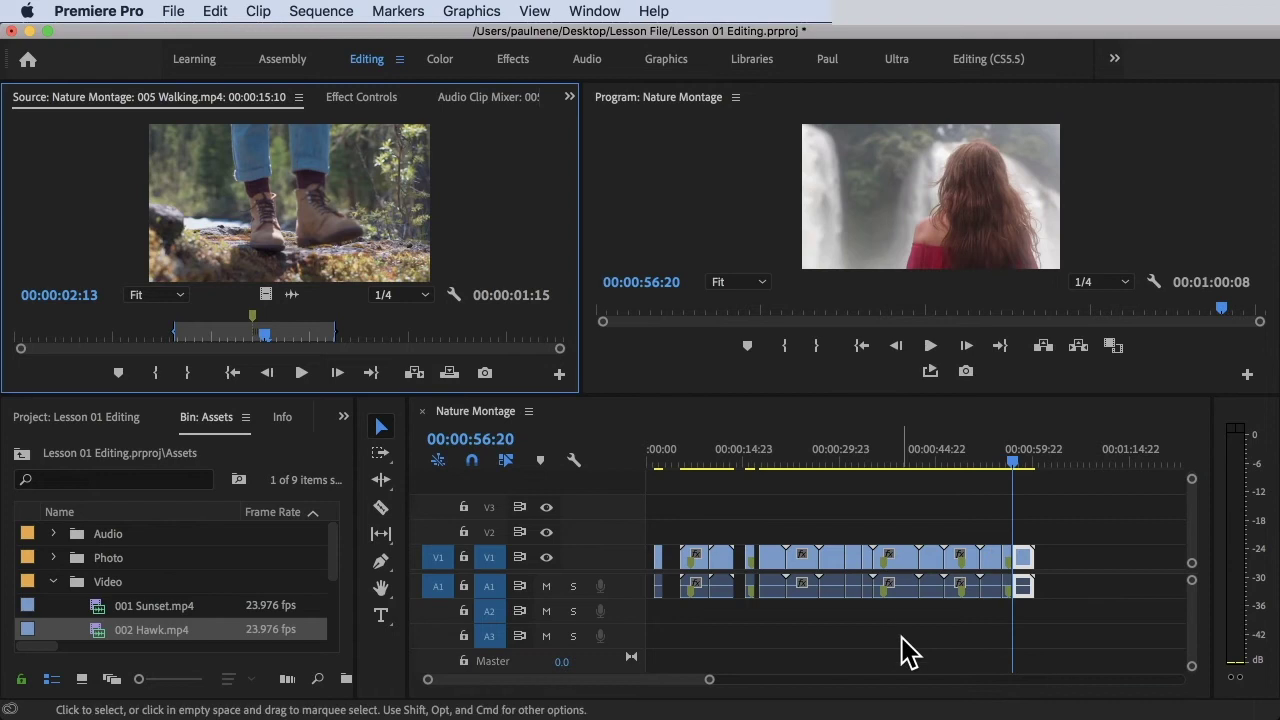
left_click(1014, 462)
mouse_move(1014, 462)
left_mouse_down()
mouse_move(1000, 471)
mouse_move(1015, 474)
left_mouse_up()
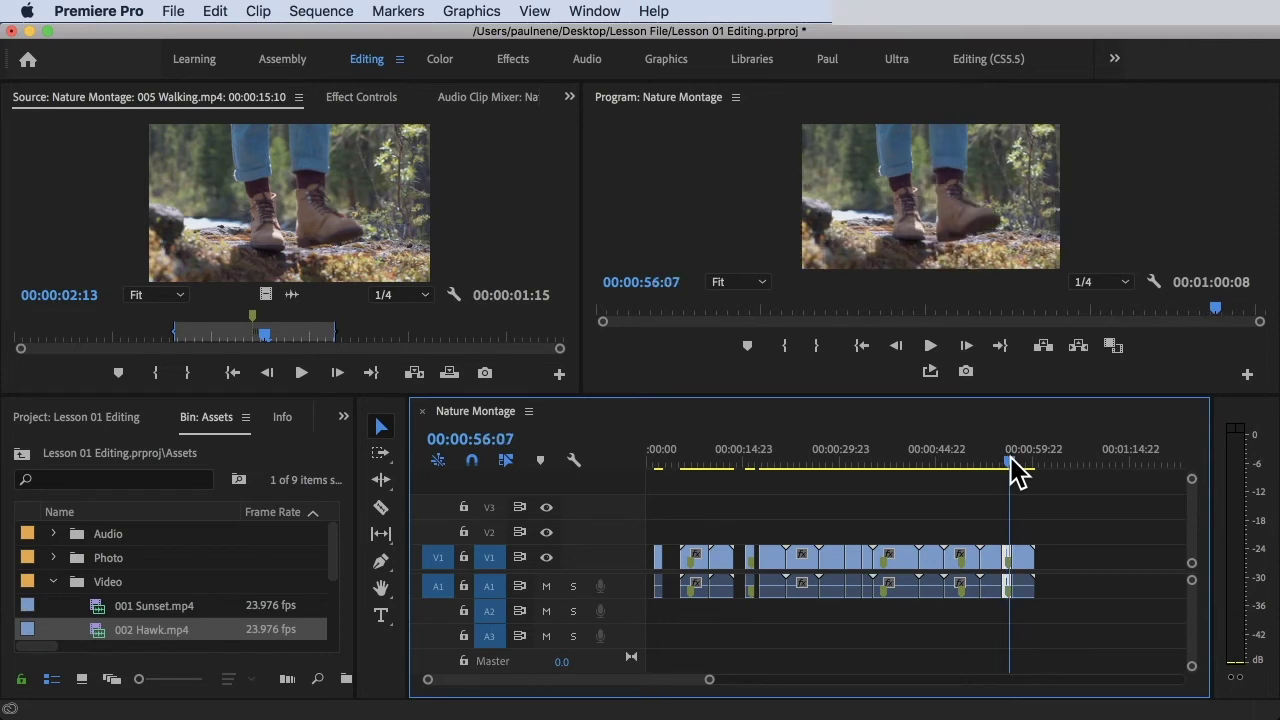
left_click(1016, 462)
left_click_drag(1014, 455, 1010, 441)
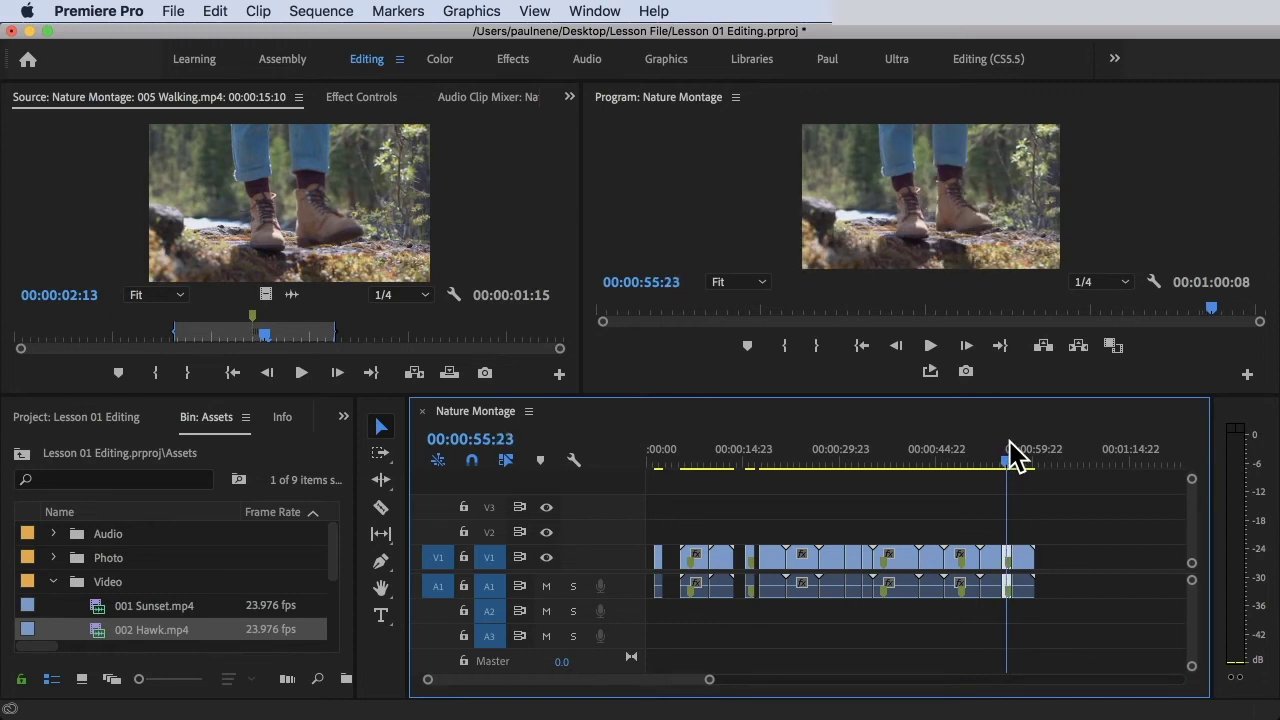
left_click_drag(1010, 448, 1011, 461)
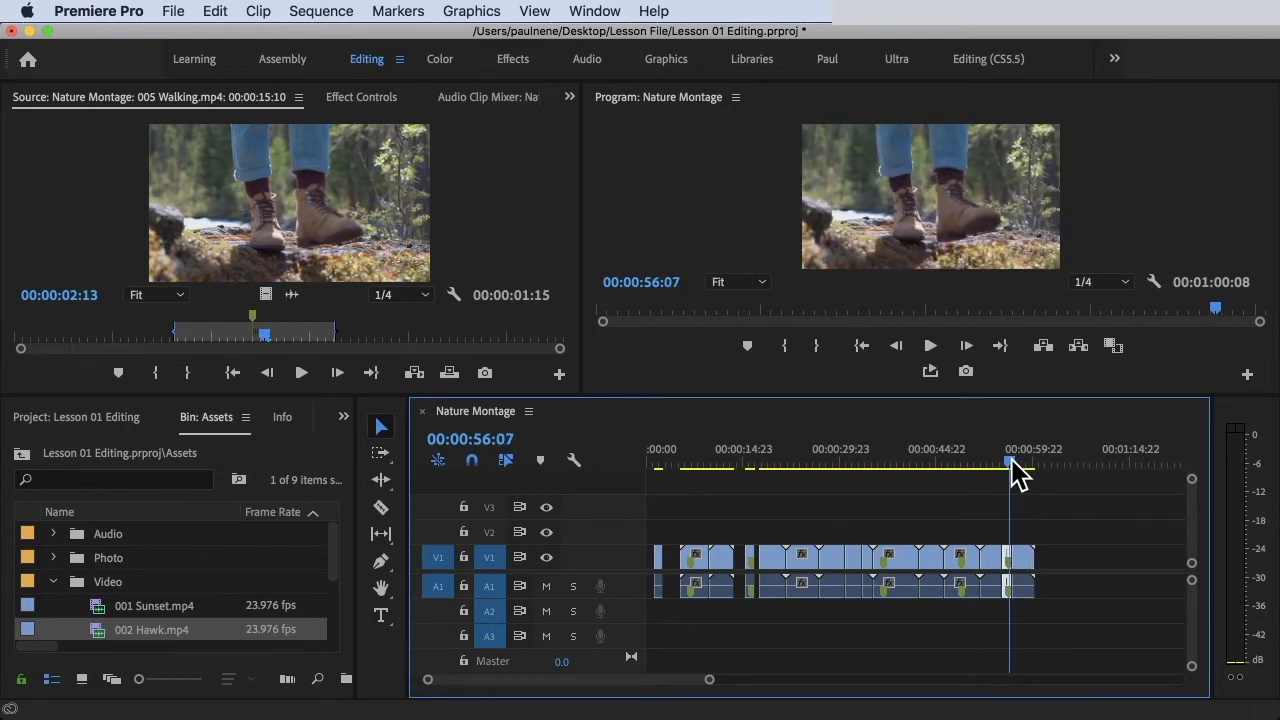
key("Left")
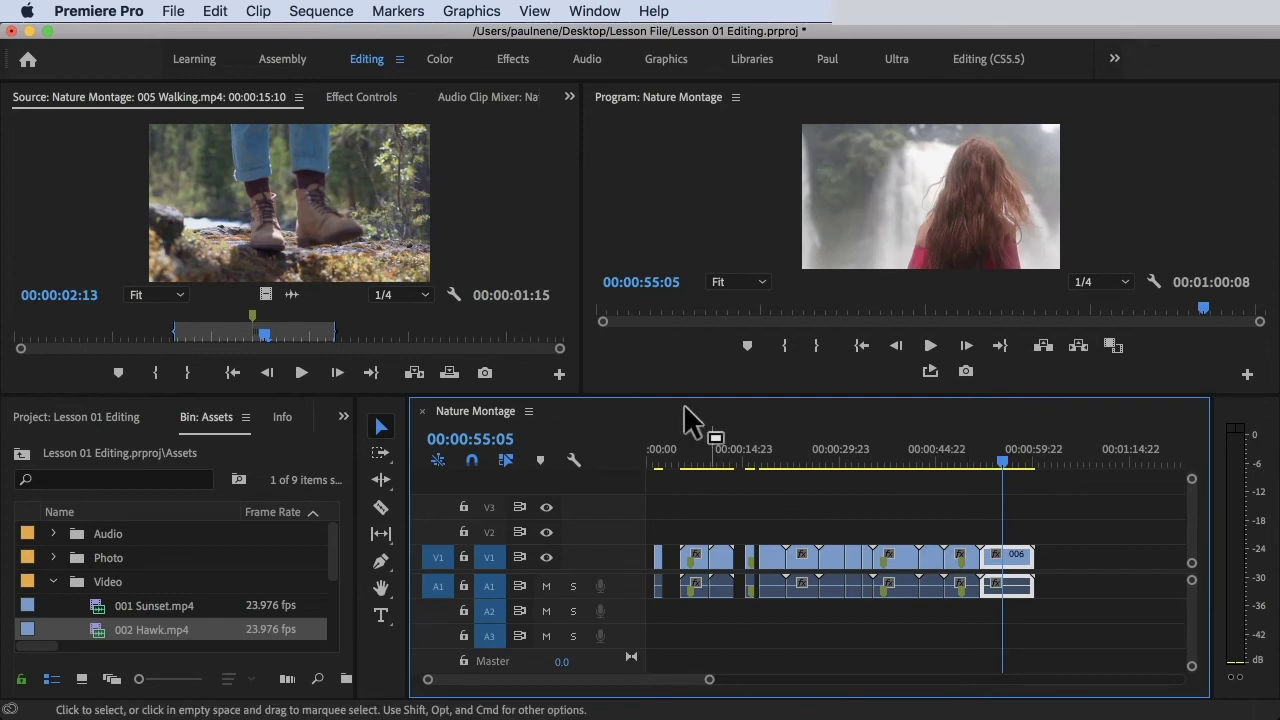
- Target the source video to track V2 and move the sequence playhead to about 00:00:49:18
left_click(716, 459)
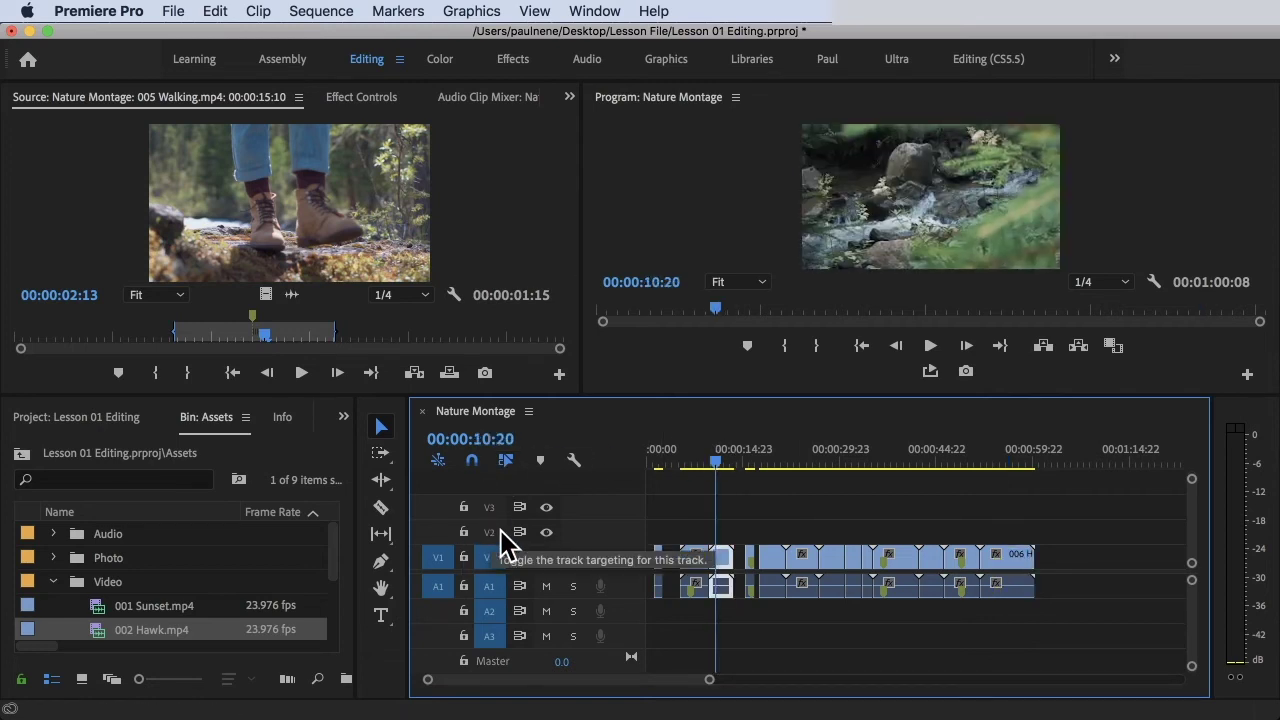
left_click(438, 532)
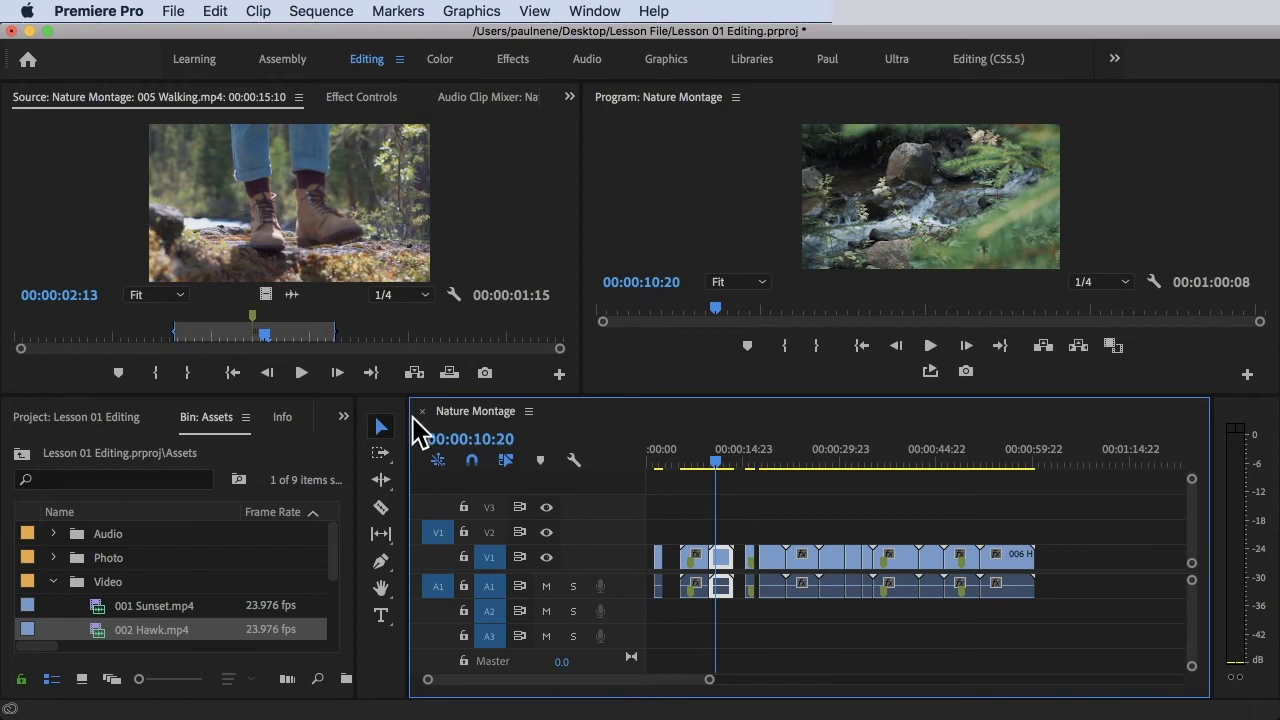
left_click_drag(737, 463, 971, 463)
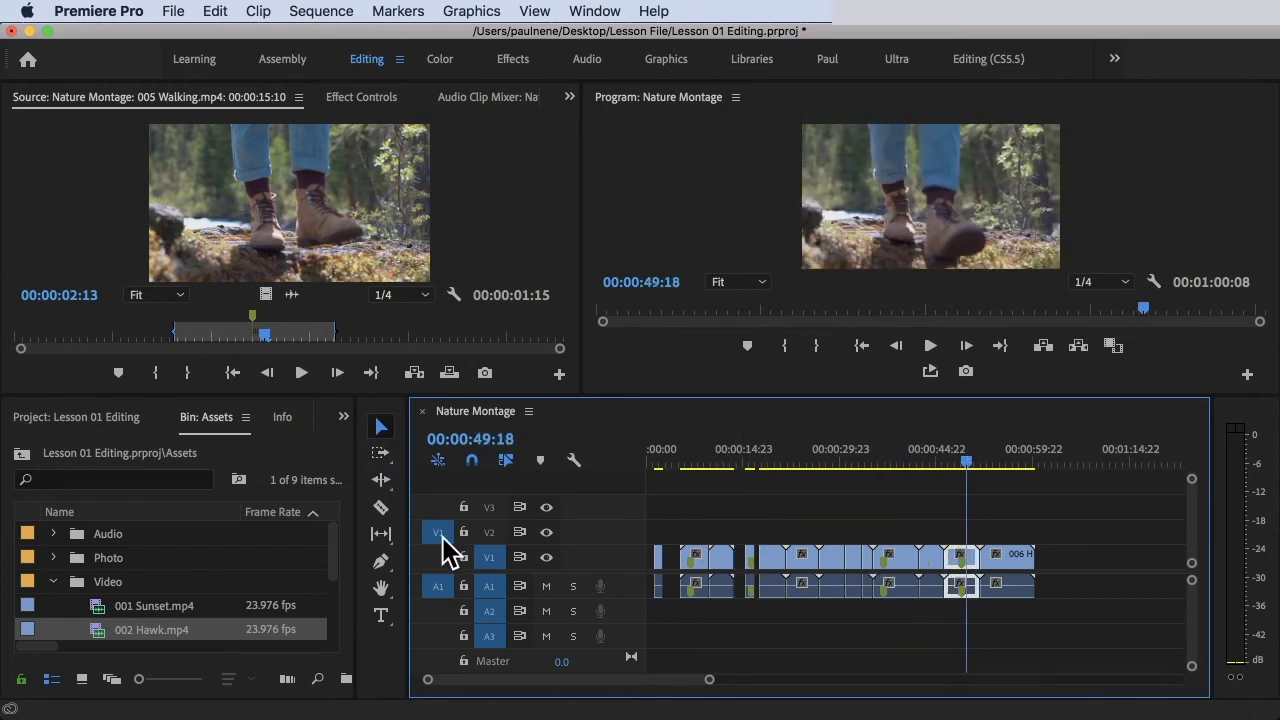
left_click(313, 208)
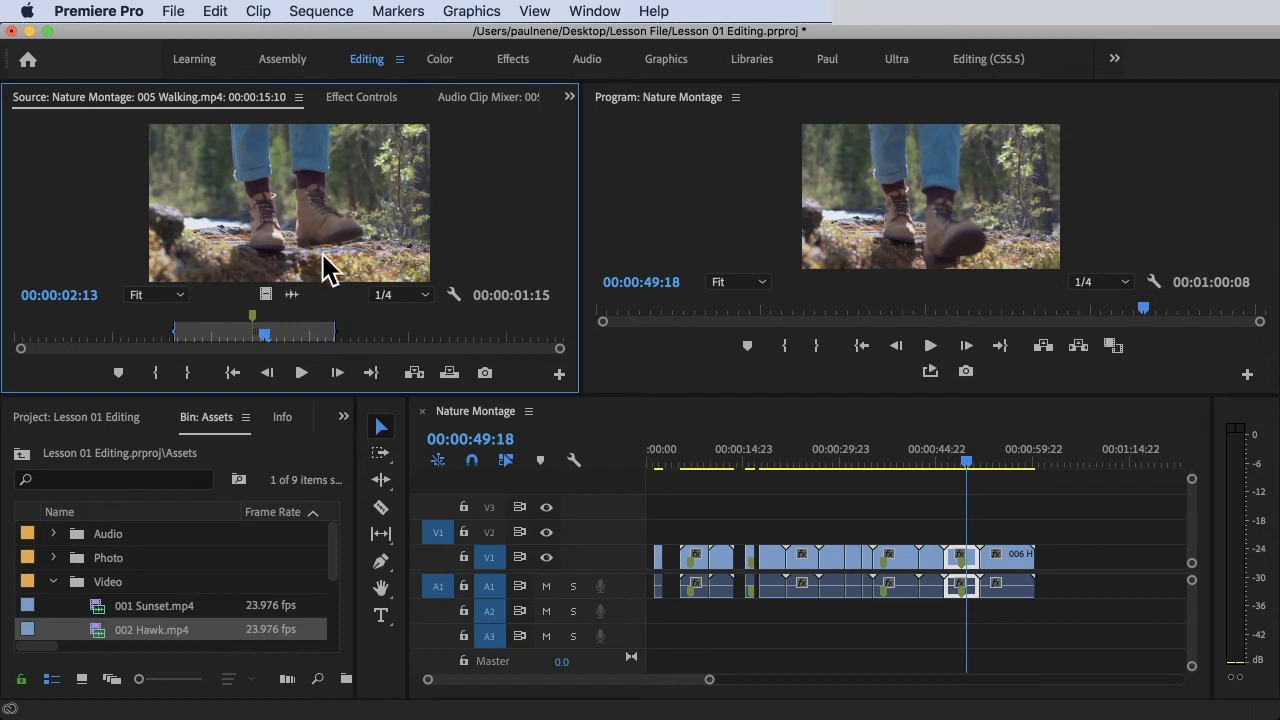
- Overwrite the walking shot at the playhead, then switch the source video target from V2 to V1
left_click(449, 373)
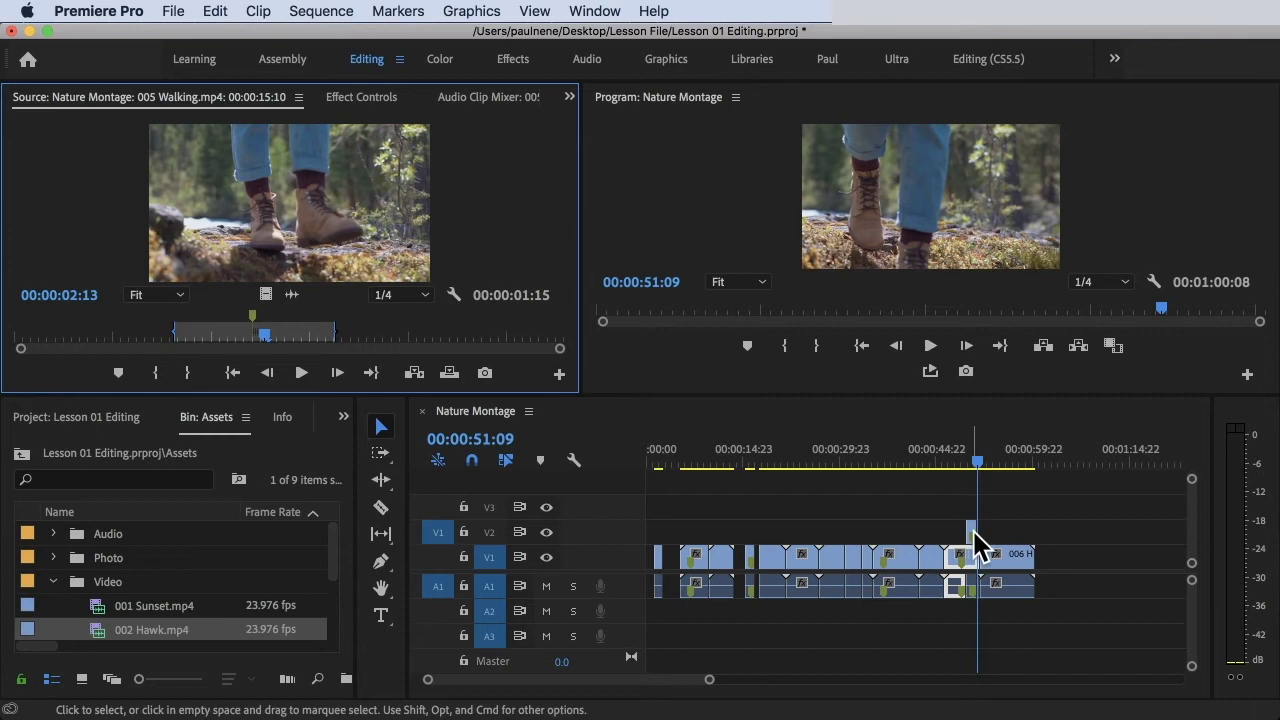
left_click(436, 532)
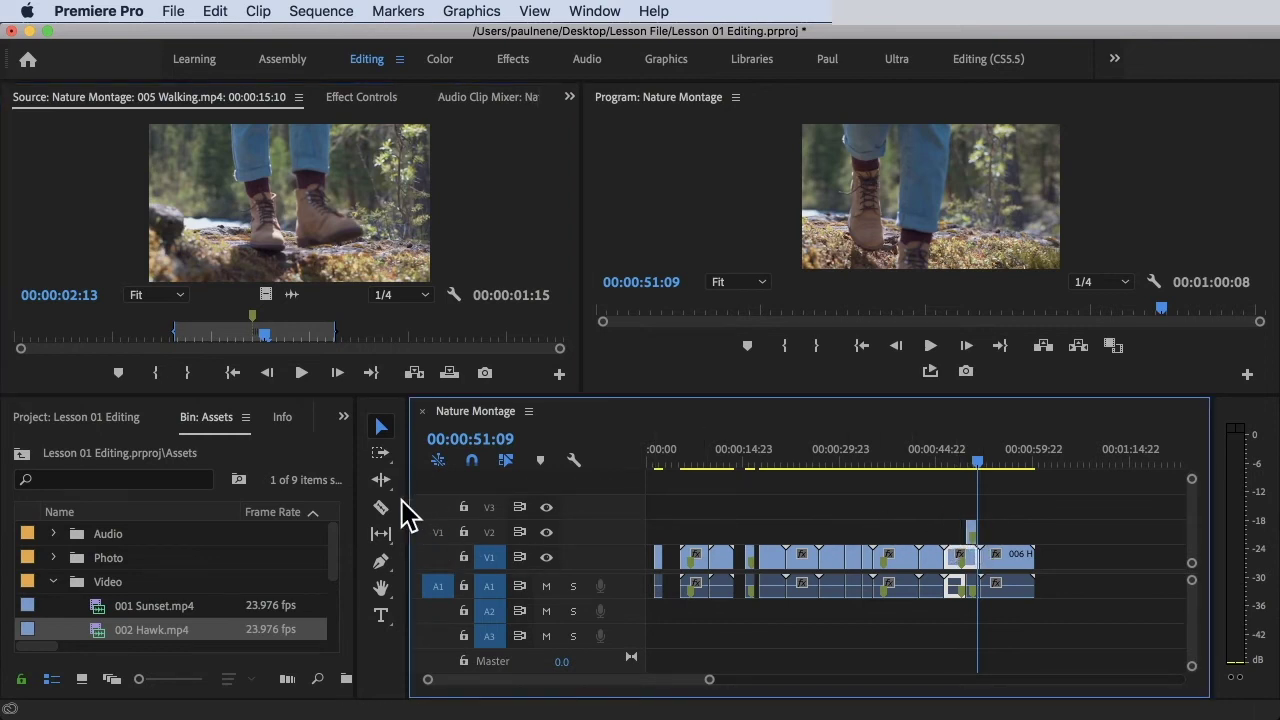
left_click(437, 557)
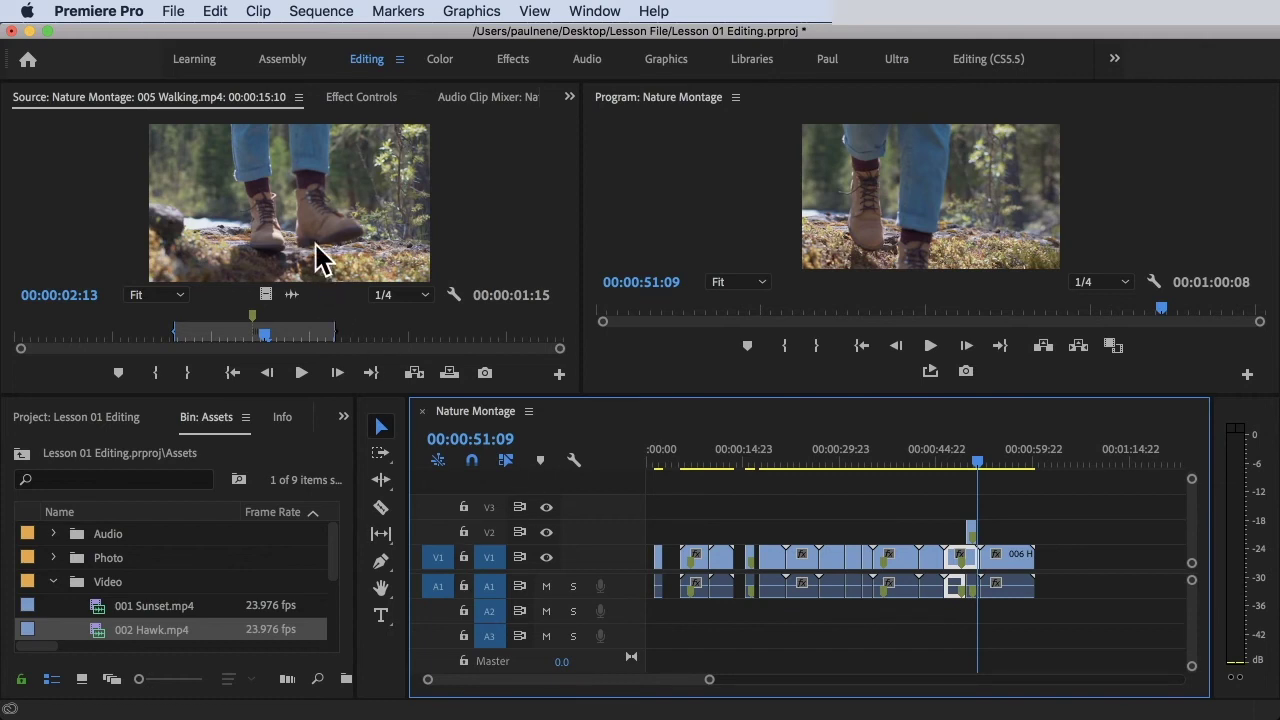
- Select clip 006, re-target source video to V2, and undo the short V2 edit
left_click(995, 556)
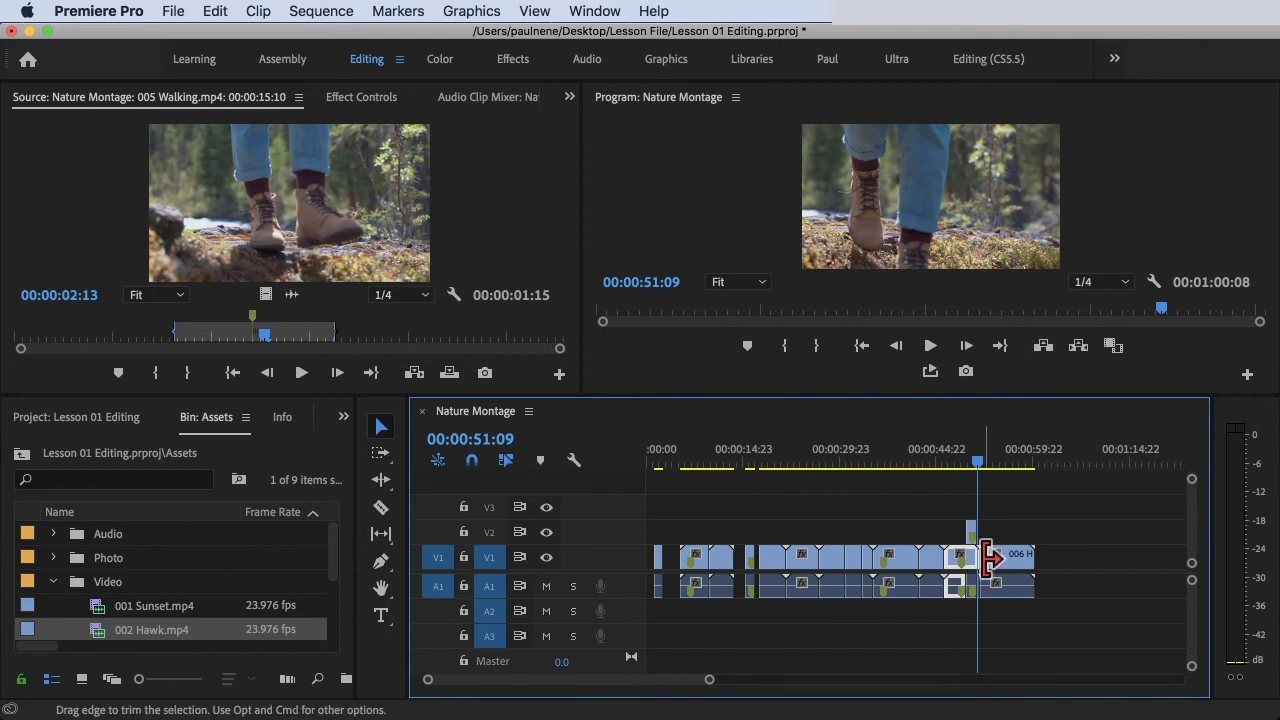
left_click(982, 455)
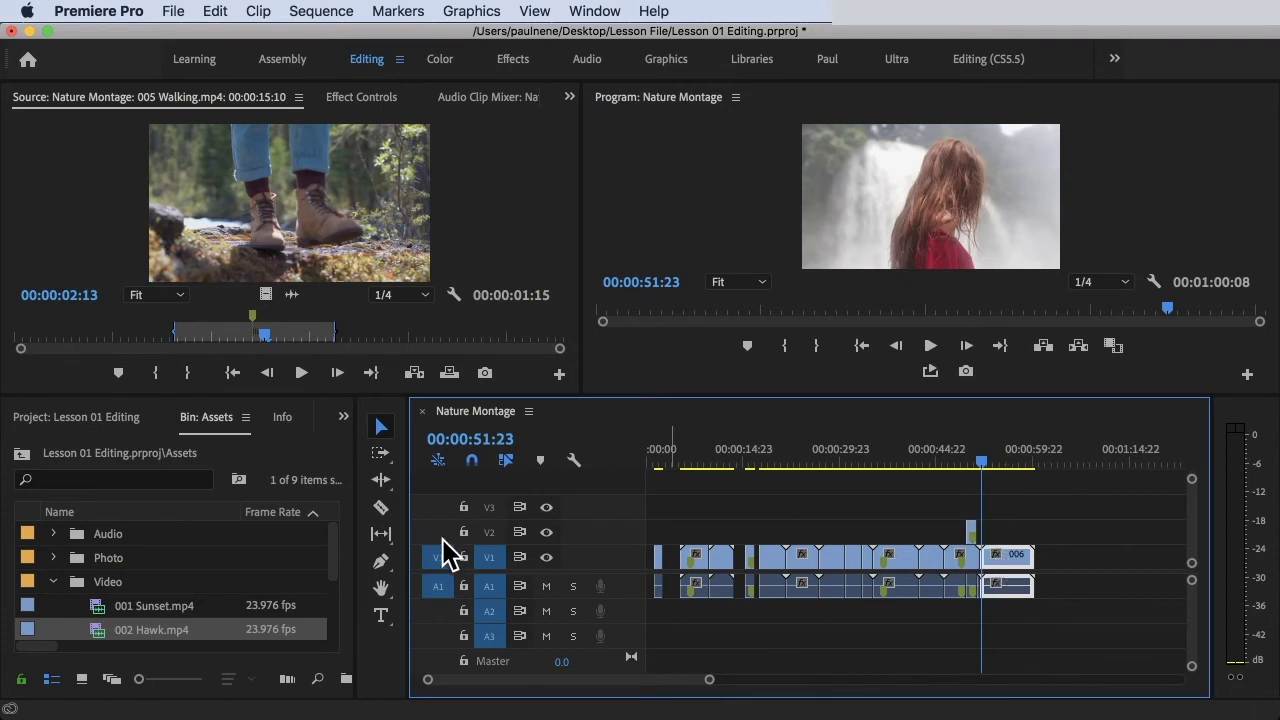
left_click(447, 534)
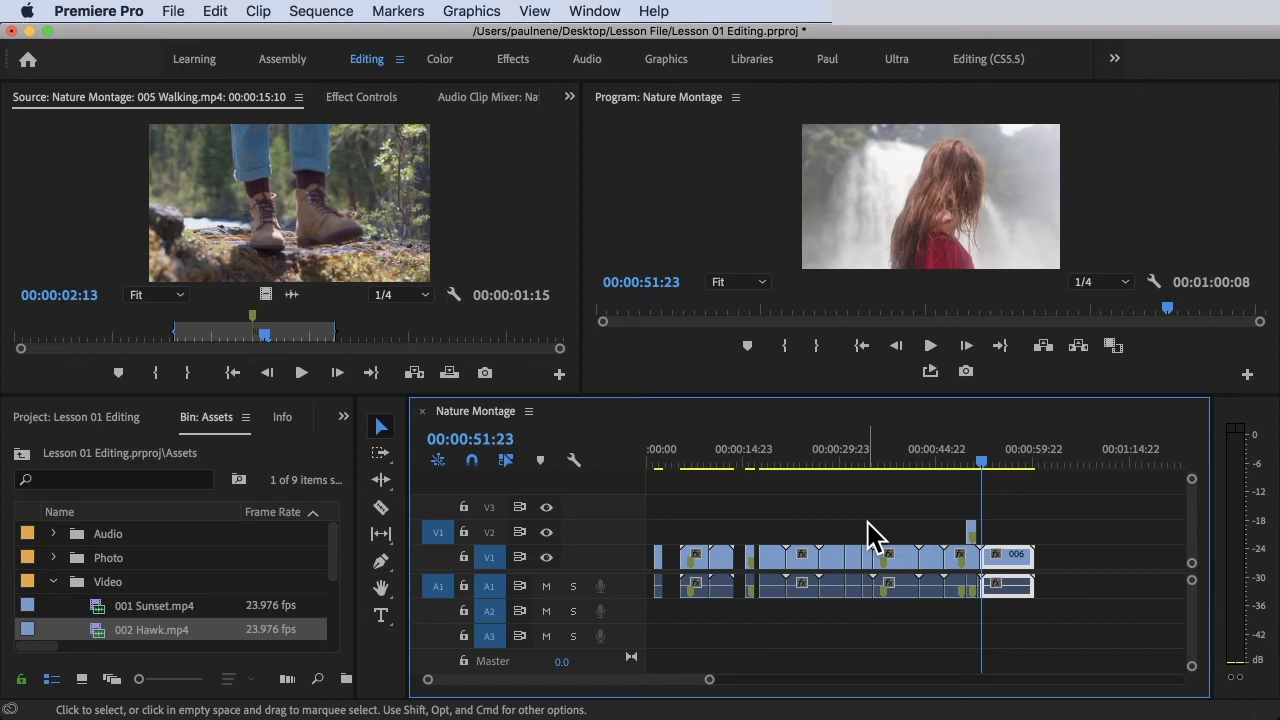
key("super+z")
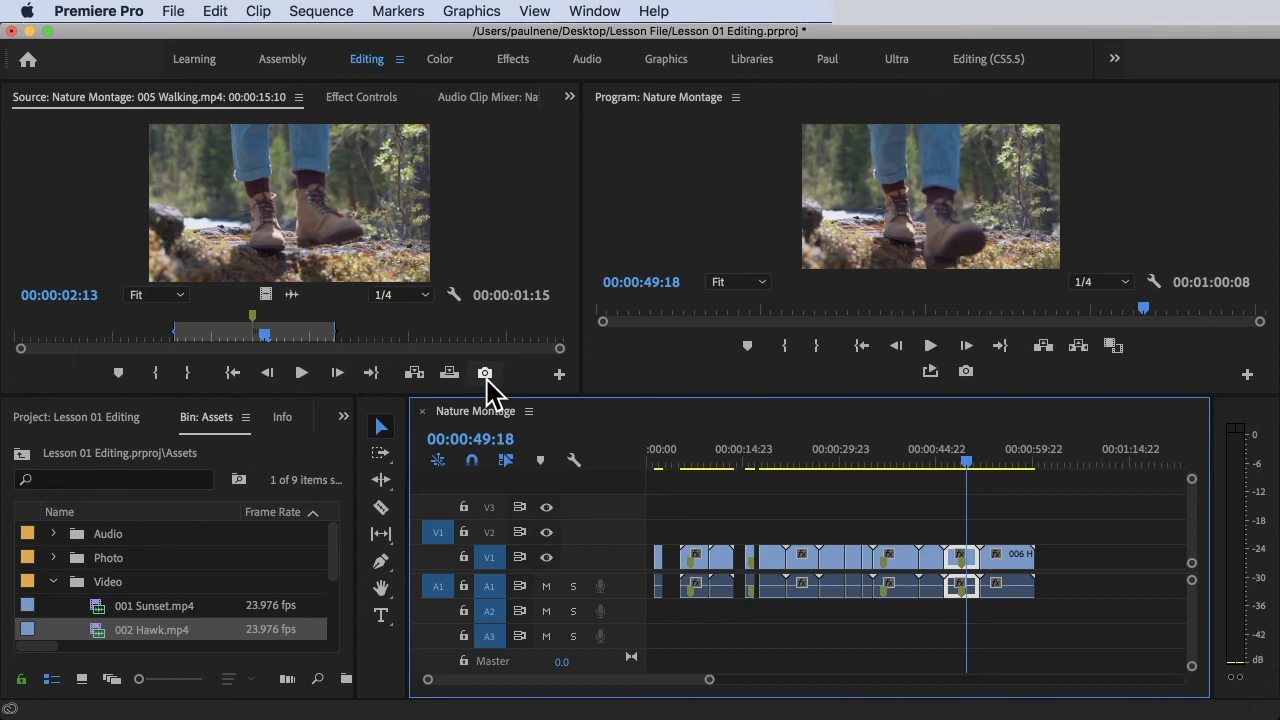
- Scrub the 005 Walking.mp4 source clip to 00:00:04:23 and export that frame as a JPEG still
left_click(272, 333)
left_click_drag(272, 333, 507, 334)
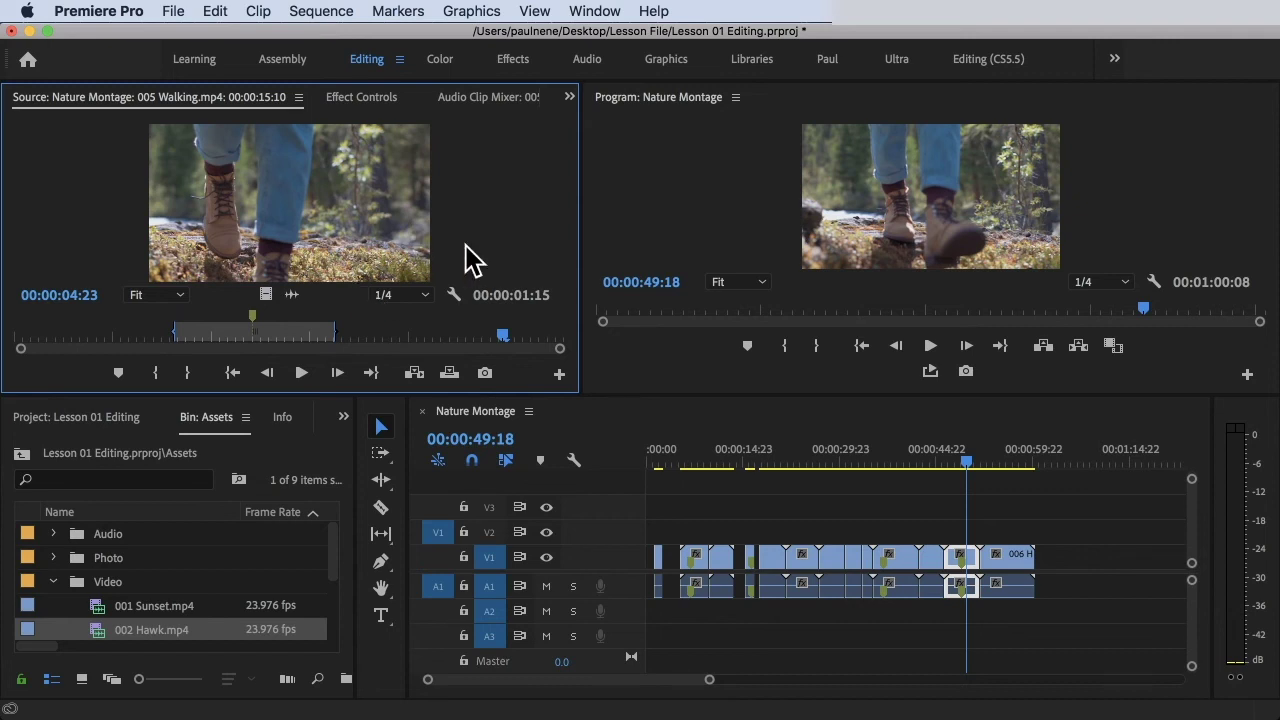
left_click(485, 373)
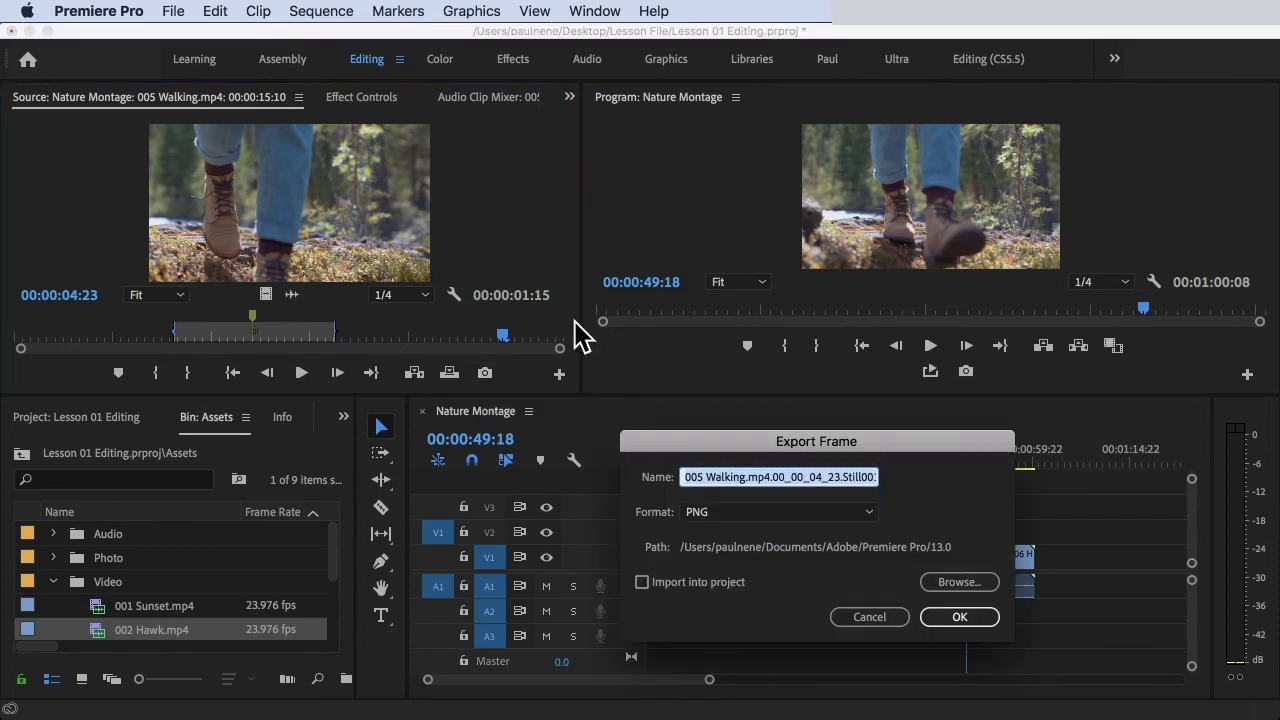
left_click(696, 477)
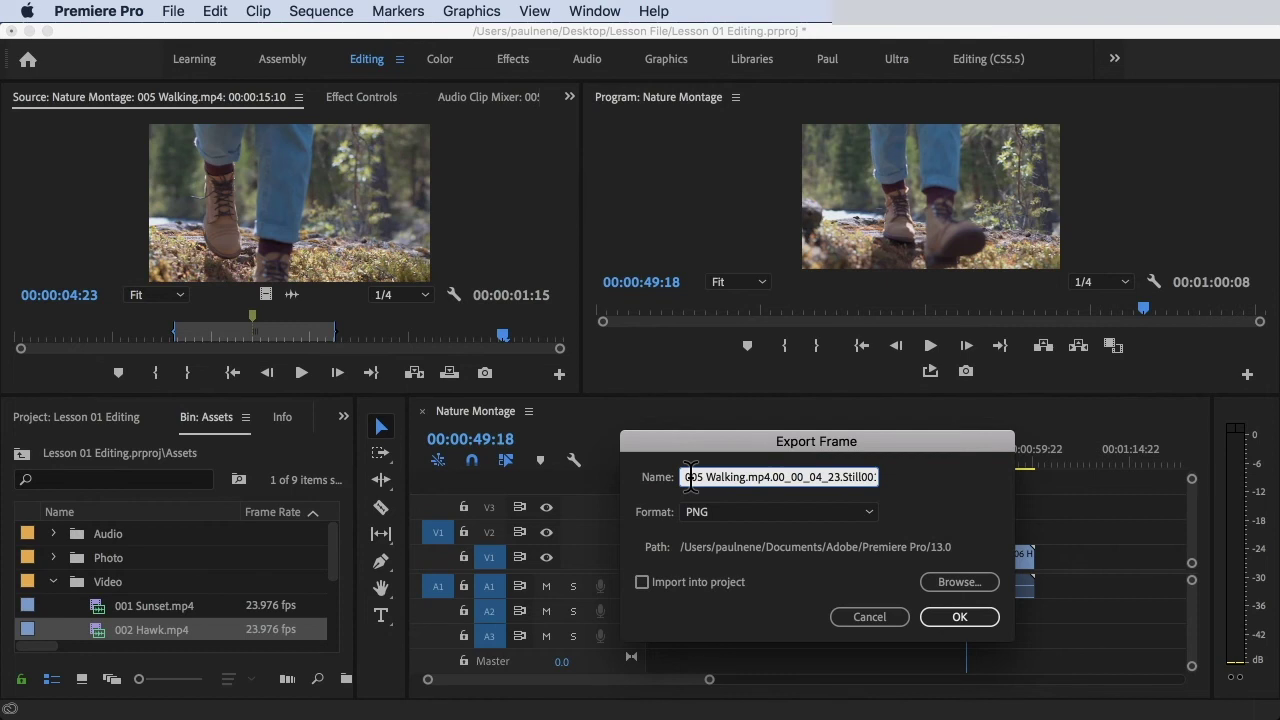
triple_click(858, 477)
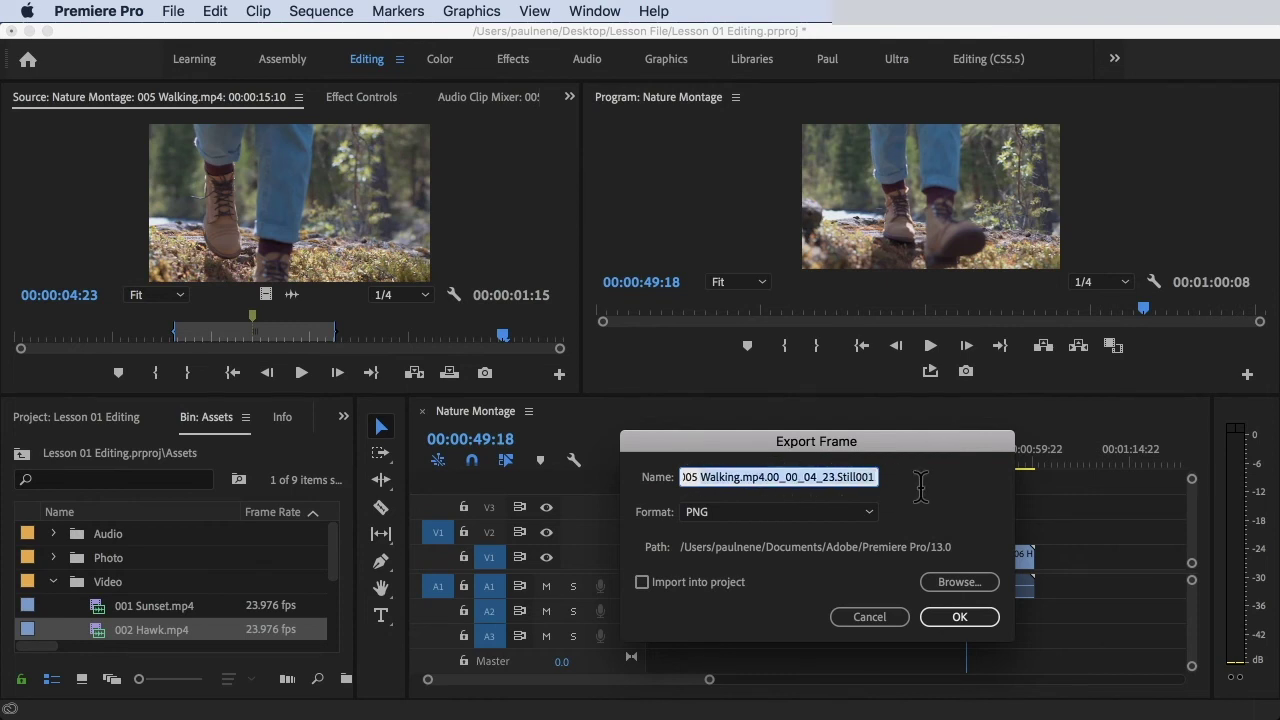
left_click(708, 512)
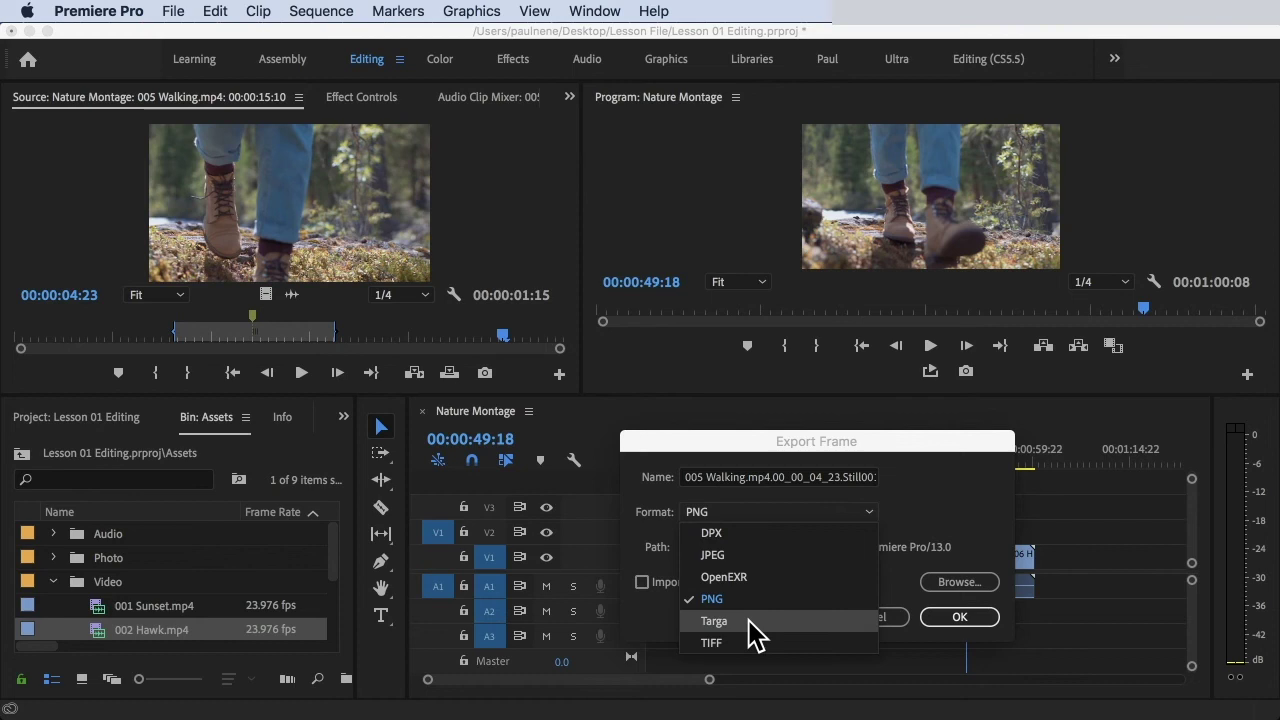
left_click(750, 558)
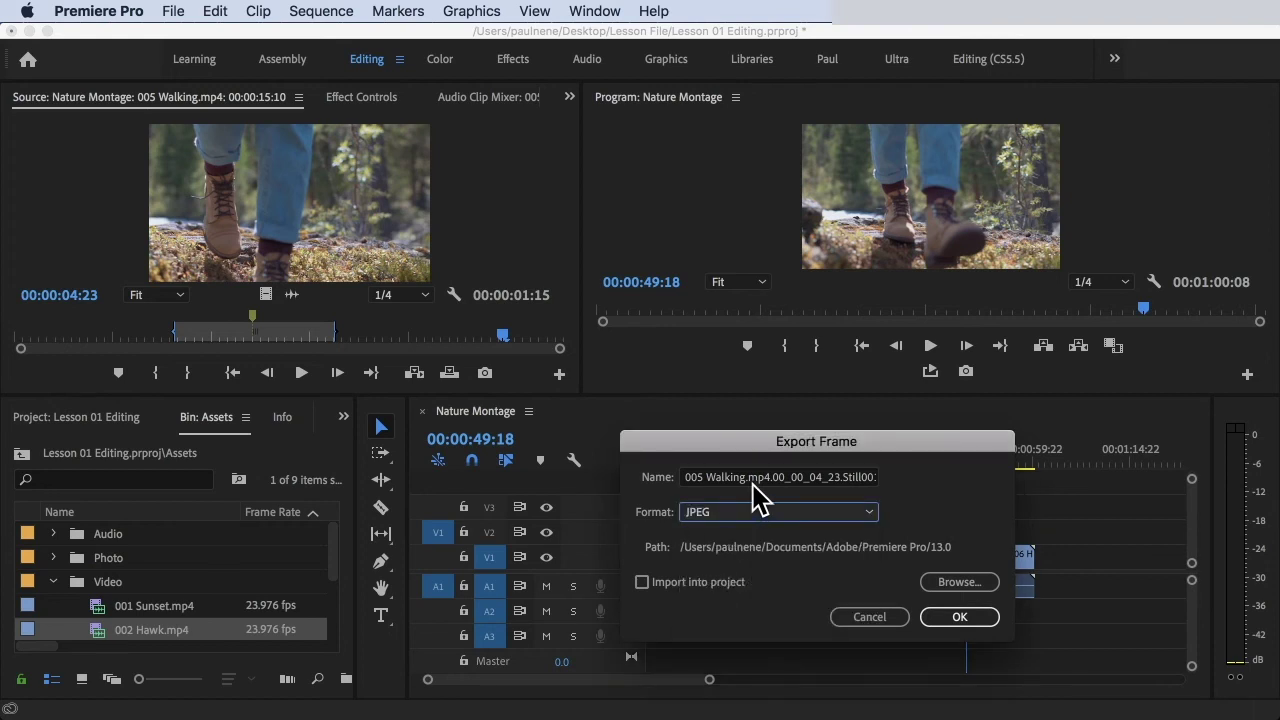
left_click(960, 617)
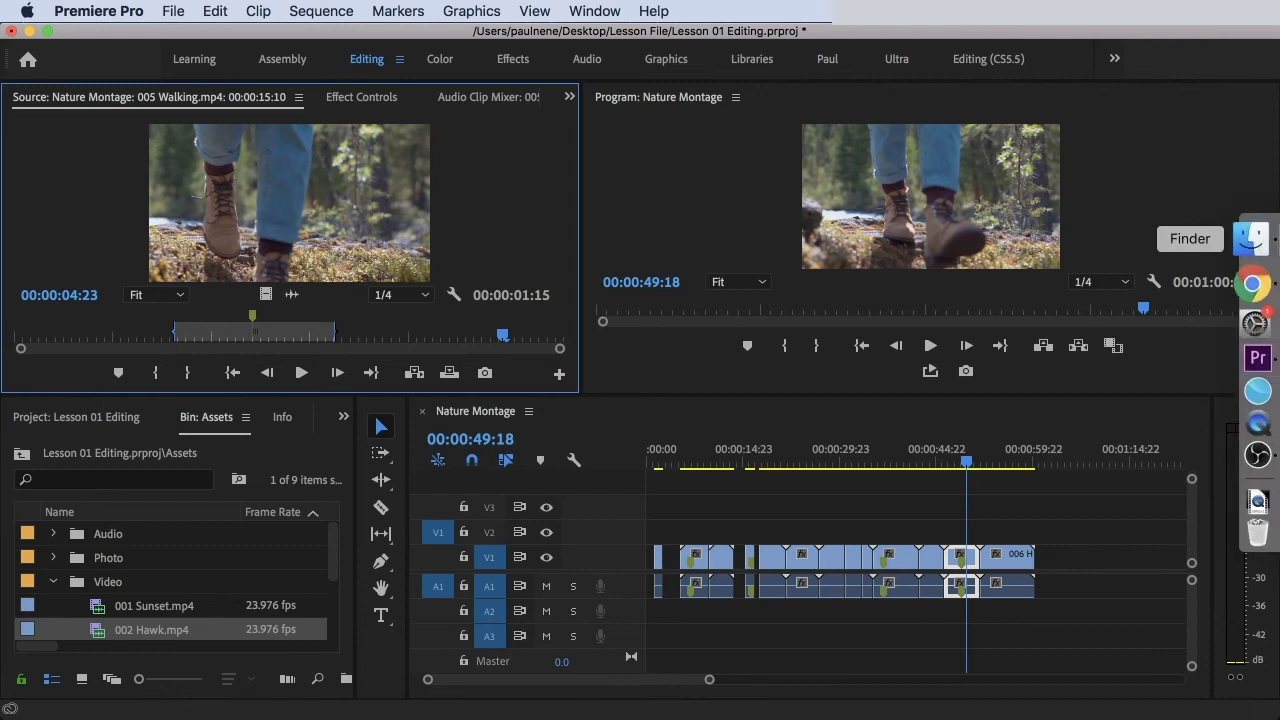
left_click(1258, 245)
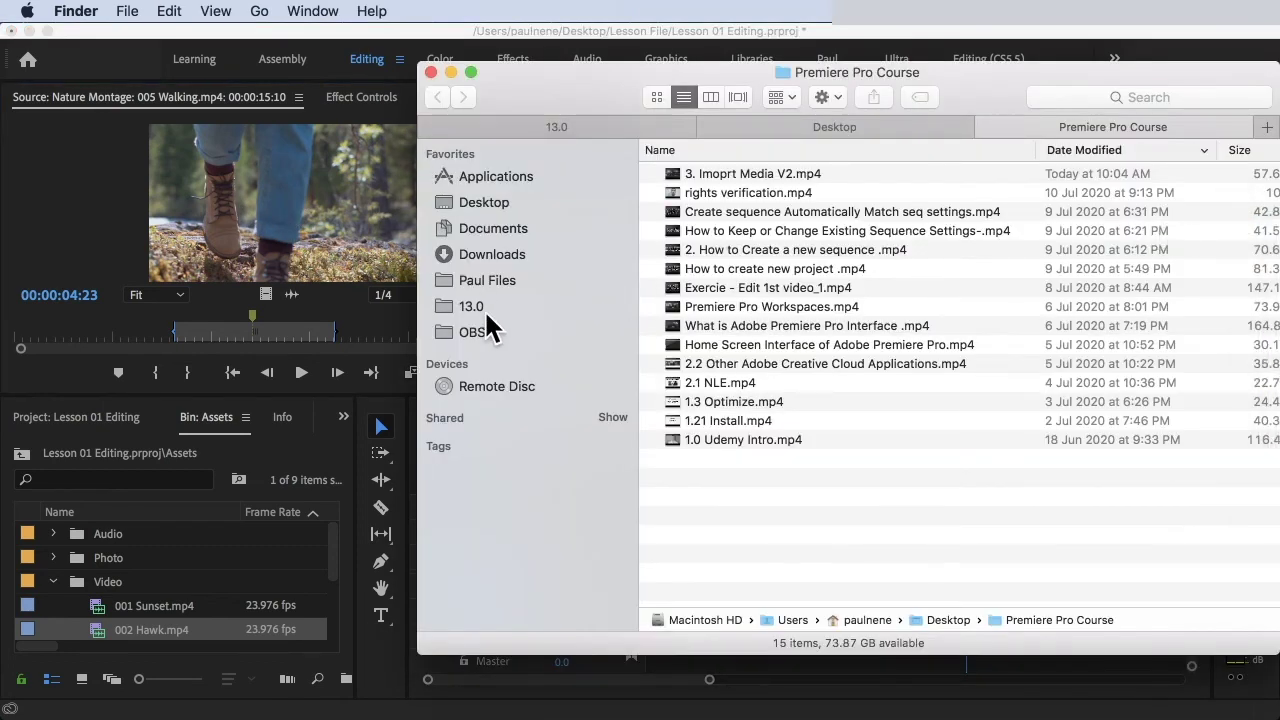
left_click(472, 307)
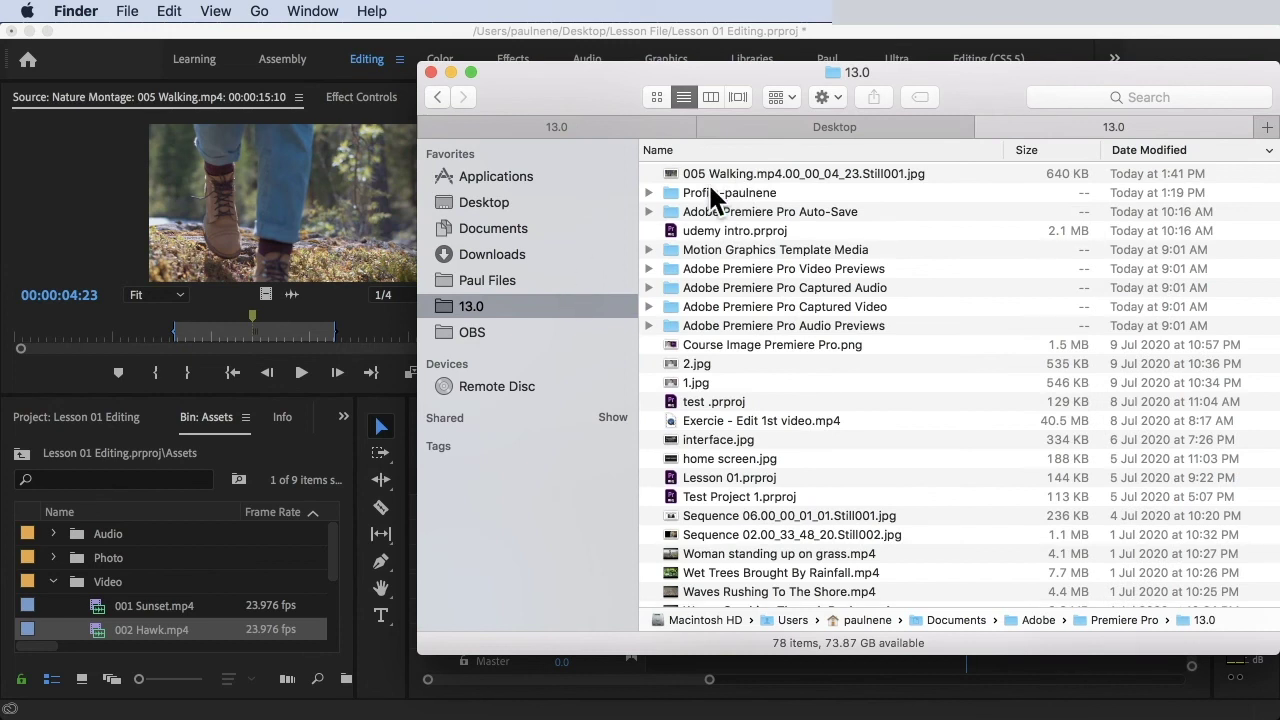
double_click(710, 172)
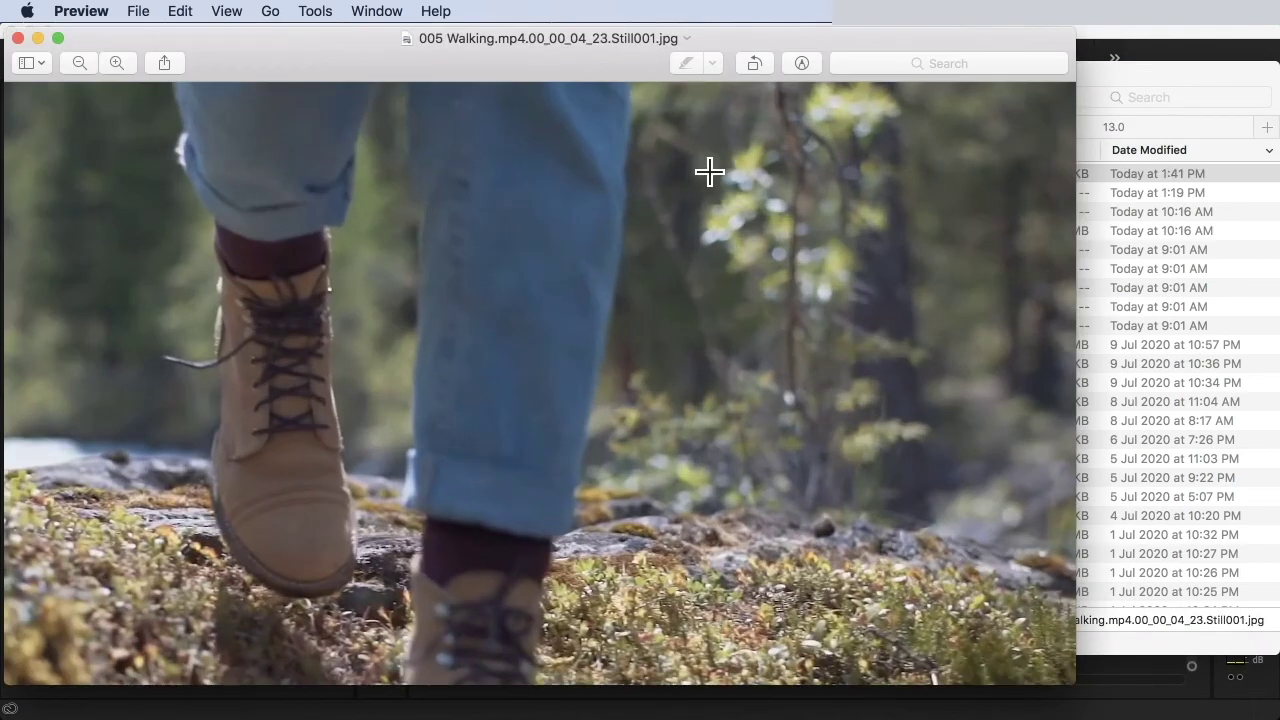
left_click_drag(483, 40, 638, 40)
left_click_drag(163, 29, 443, 137)
left_click_drag(689, 177, 514, 100)
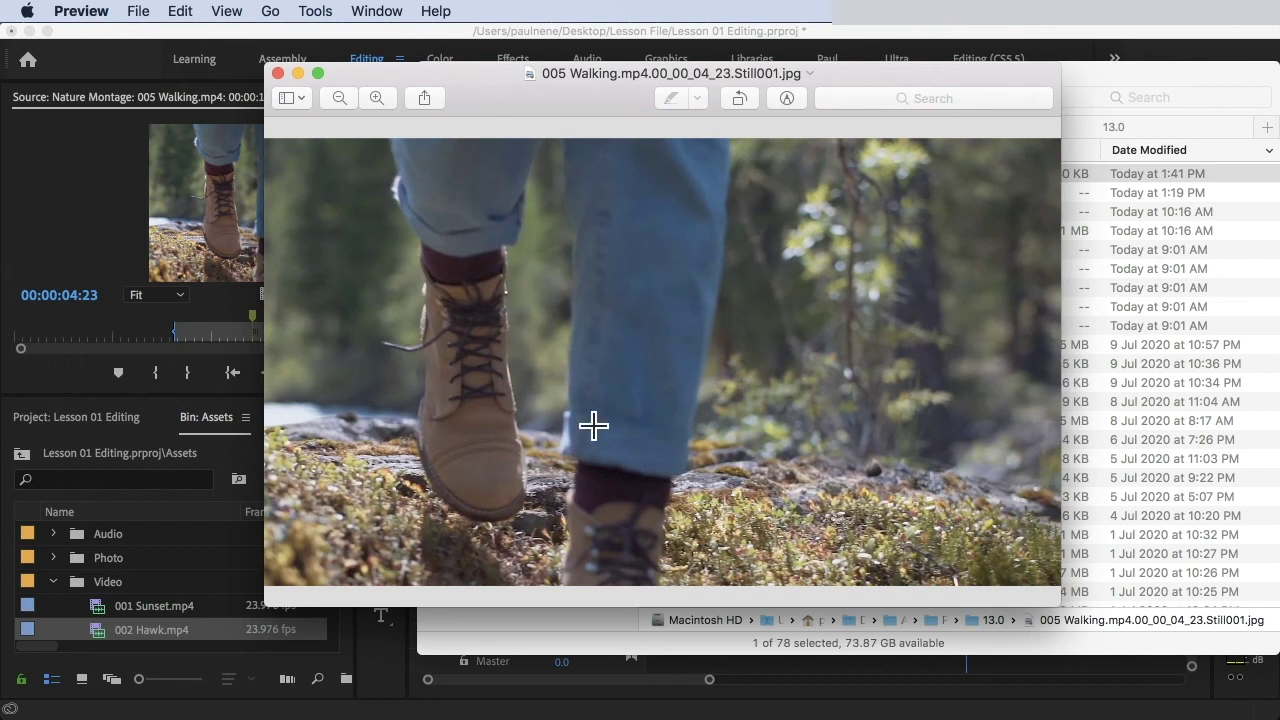
left_click(278, 73)
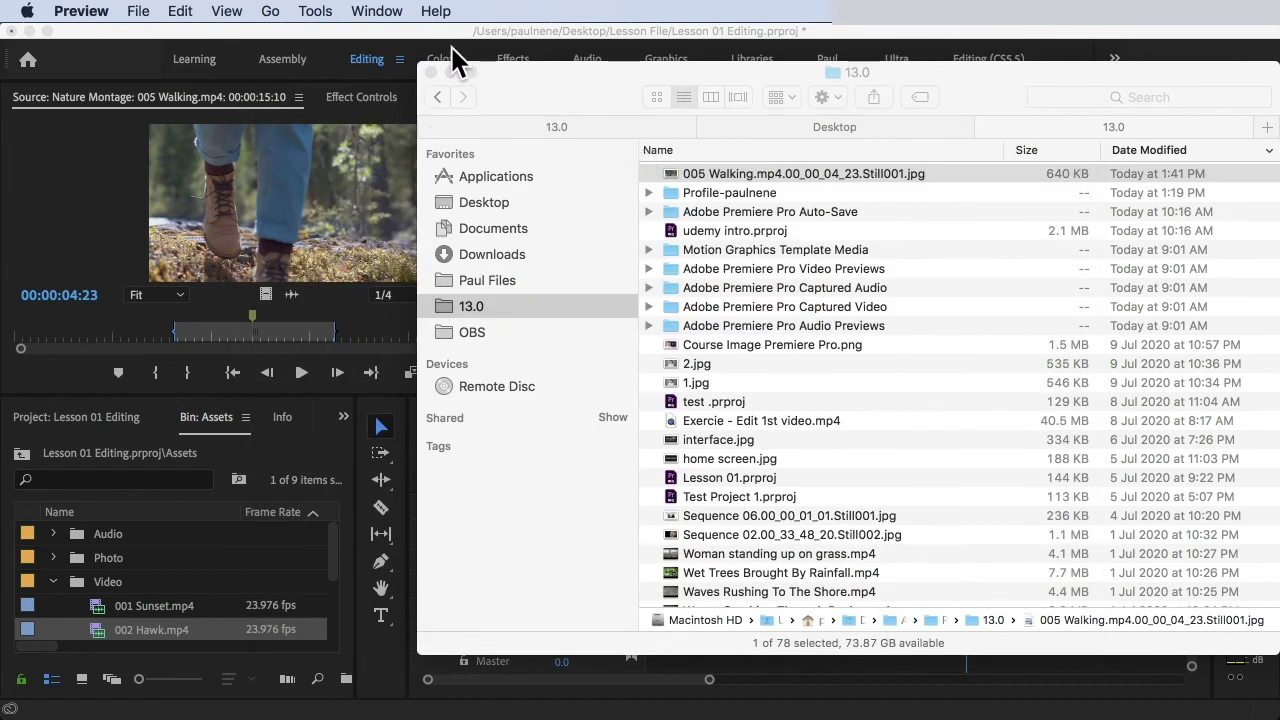
left_click(431, 73)
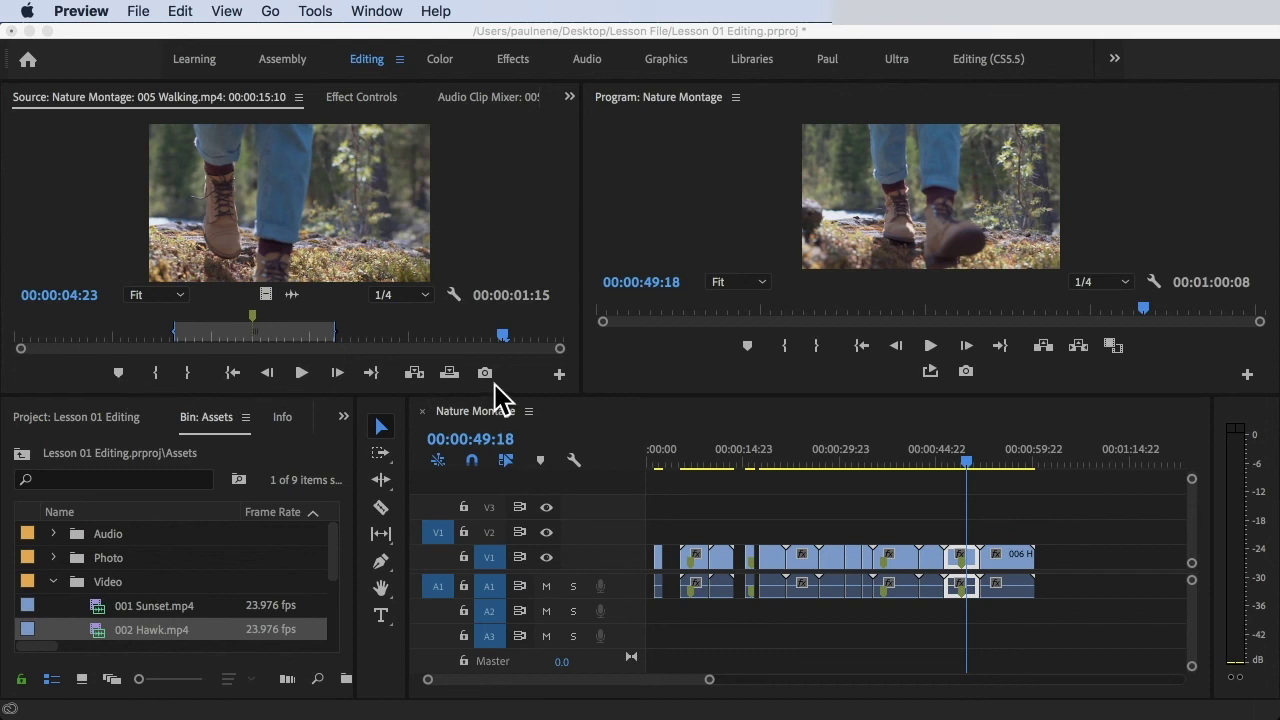
left_click(562, 375)
left_click(562, 375)
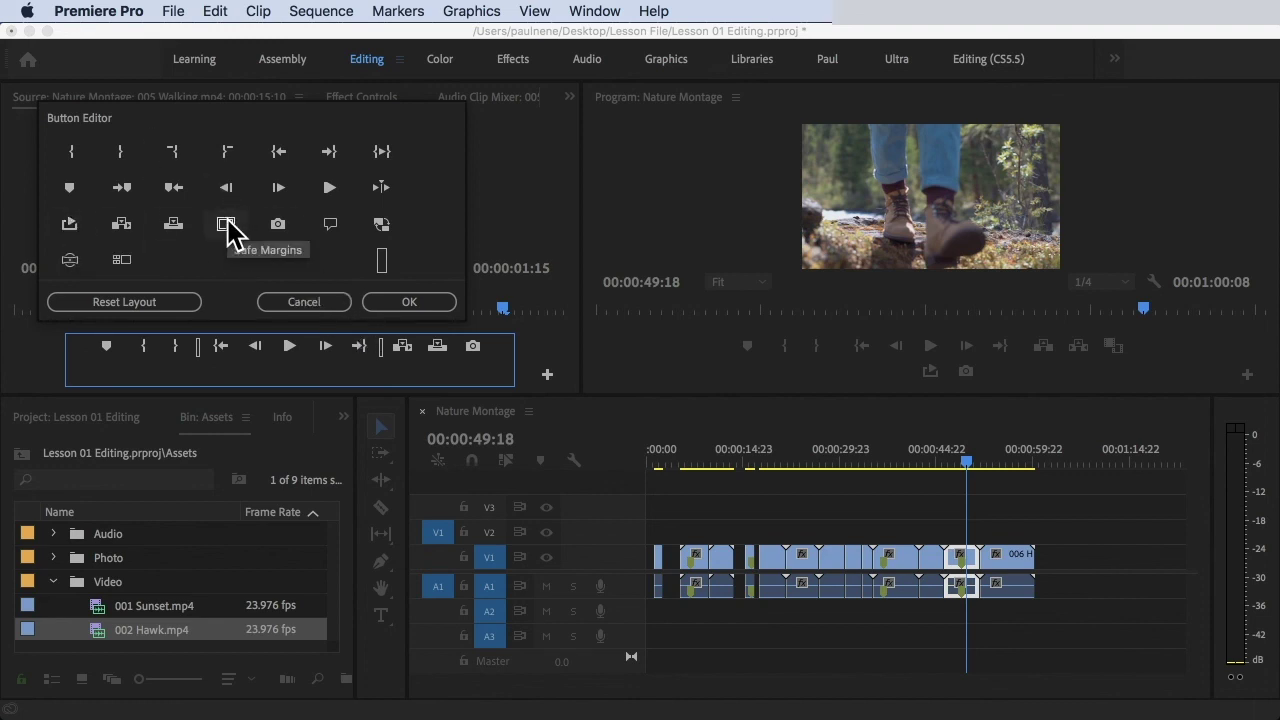
mouse_move(227, 223)
left_mouse_down()
mouse_move(275, 345)
mouse_move(260, 340)
mouse_move(273, 336)
mouse_move(217, 229)
mouse_move(225, 218)
left_mouse_up()
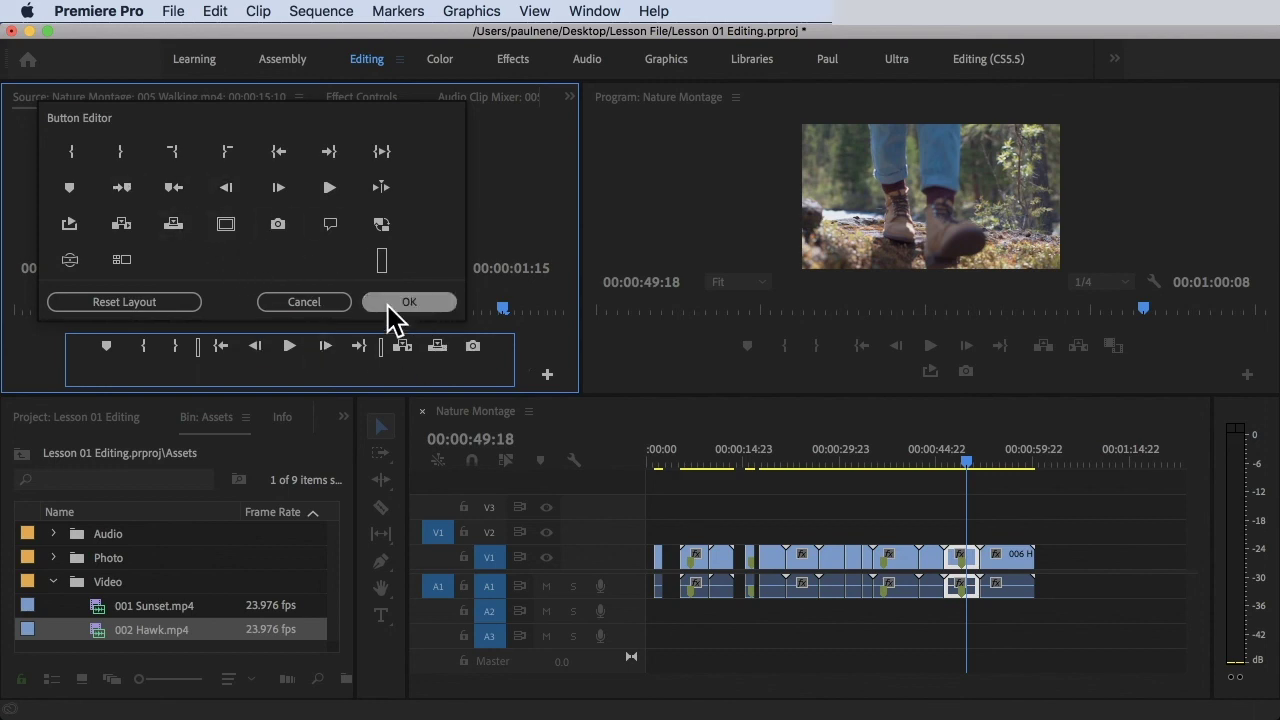
left_click(318, 305)
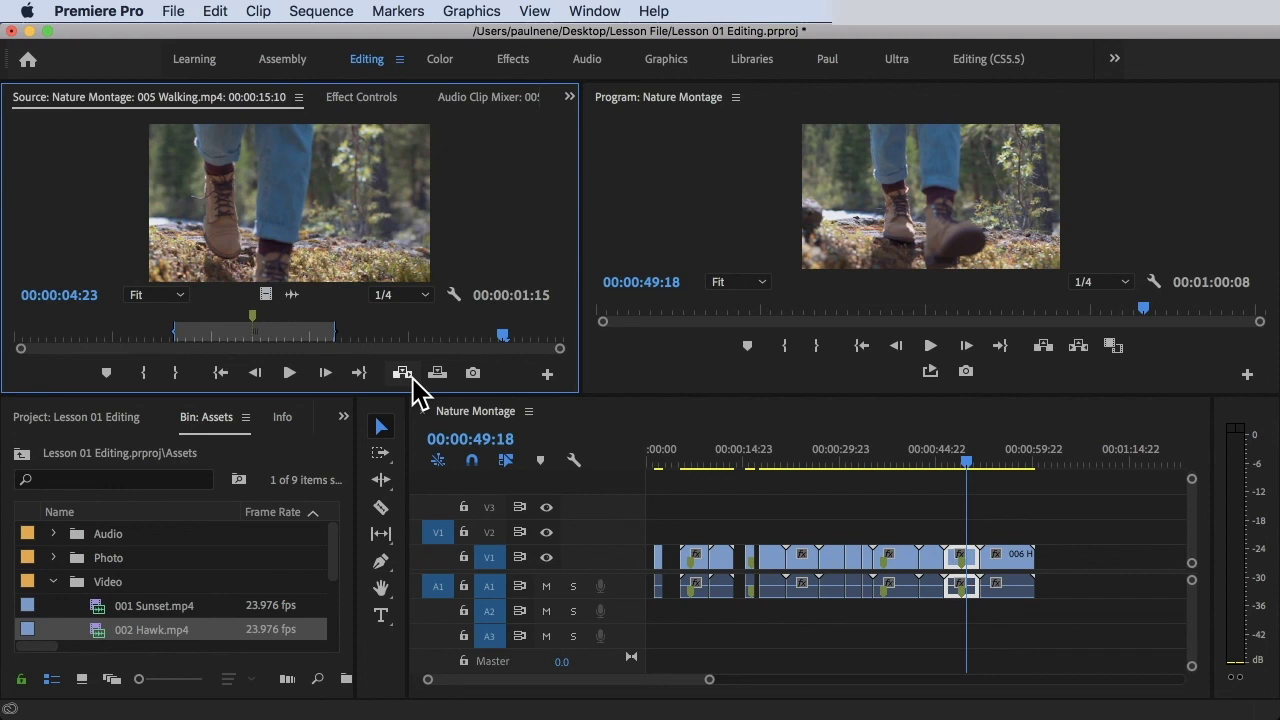
- Save Lesson 01 Editing, move the timeline playhead to 00:00:15:23, and save again with Cmd+S
left_click(174, 12)
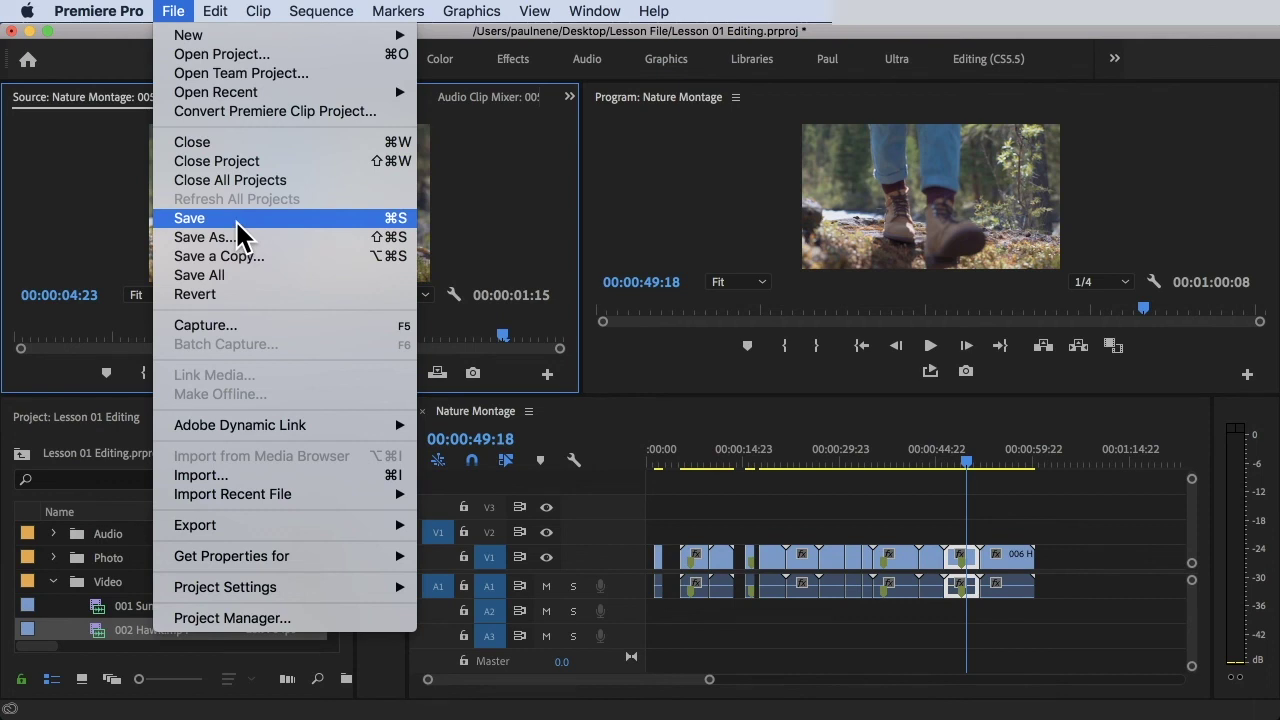
left_click(238, 222)
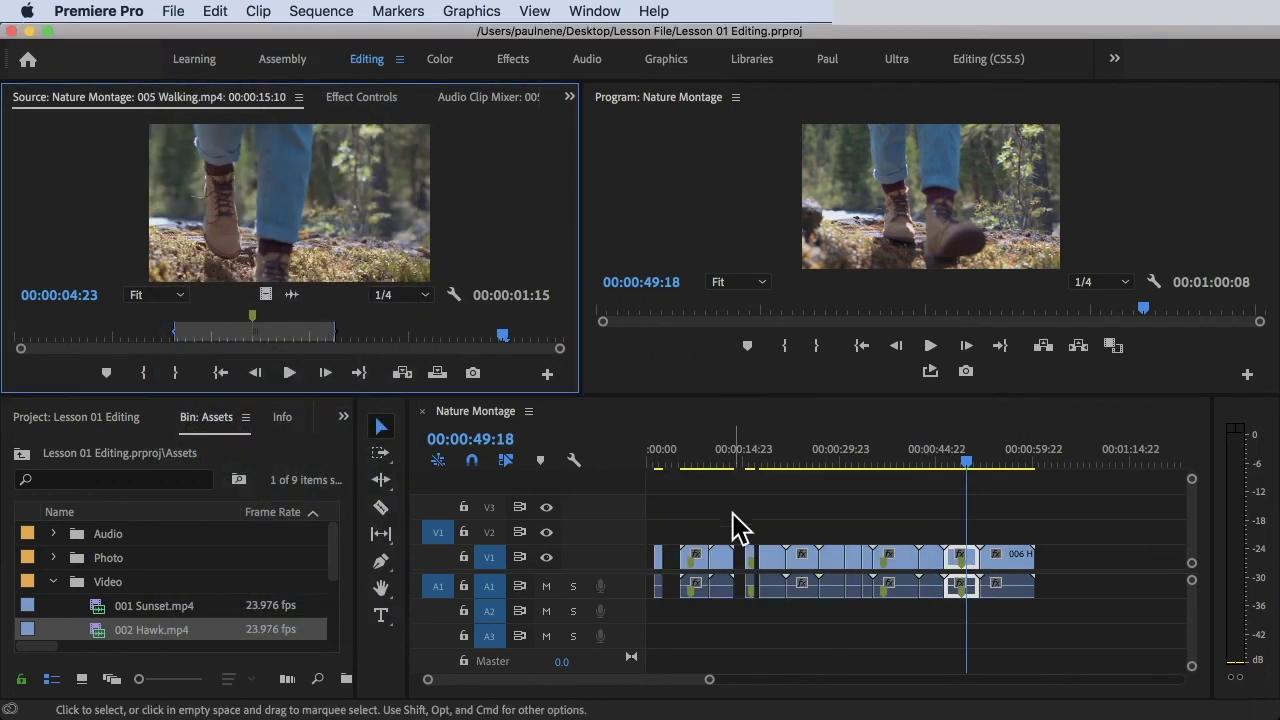
left_click(750, 452)
key("super+s")
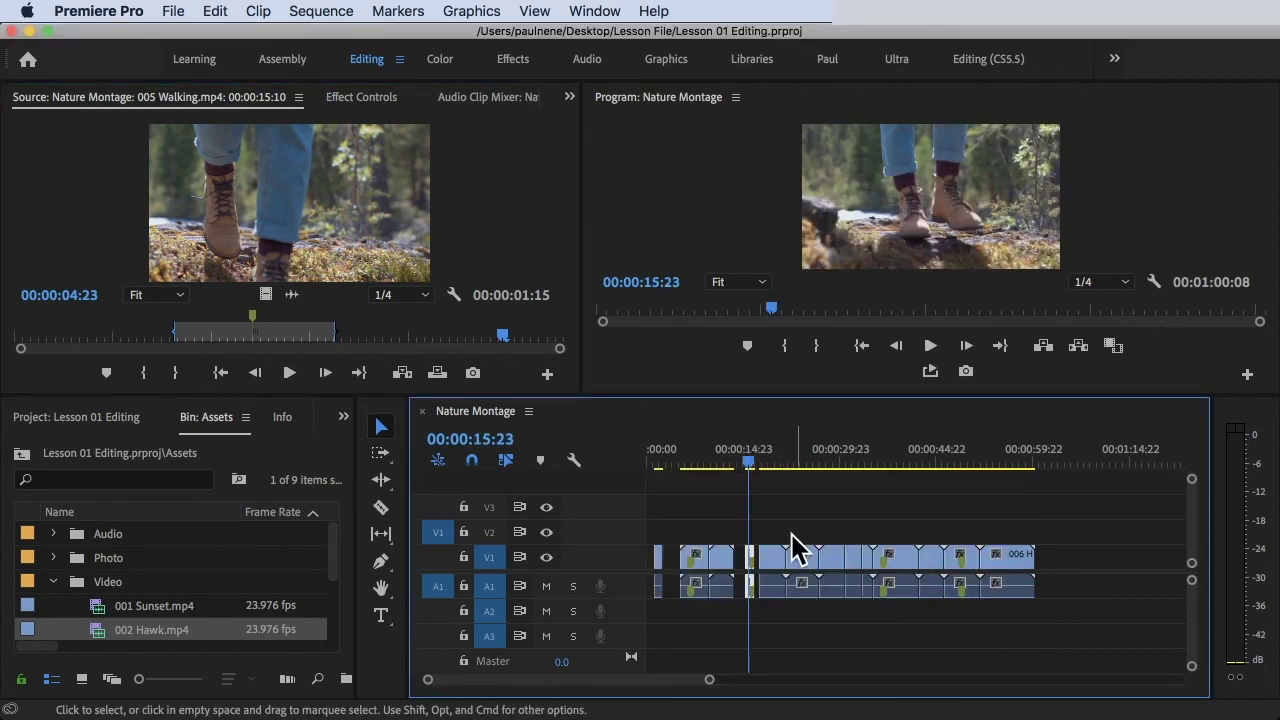
scroll(692, 612, "down", 1)
scroll(709, 613, "up", 1)
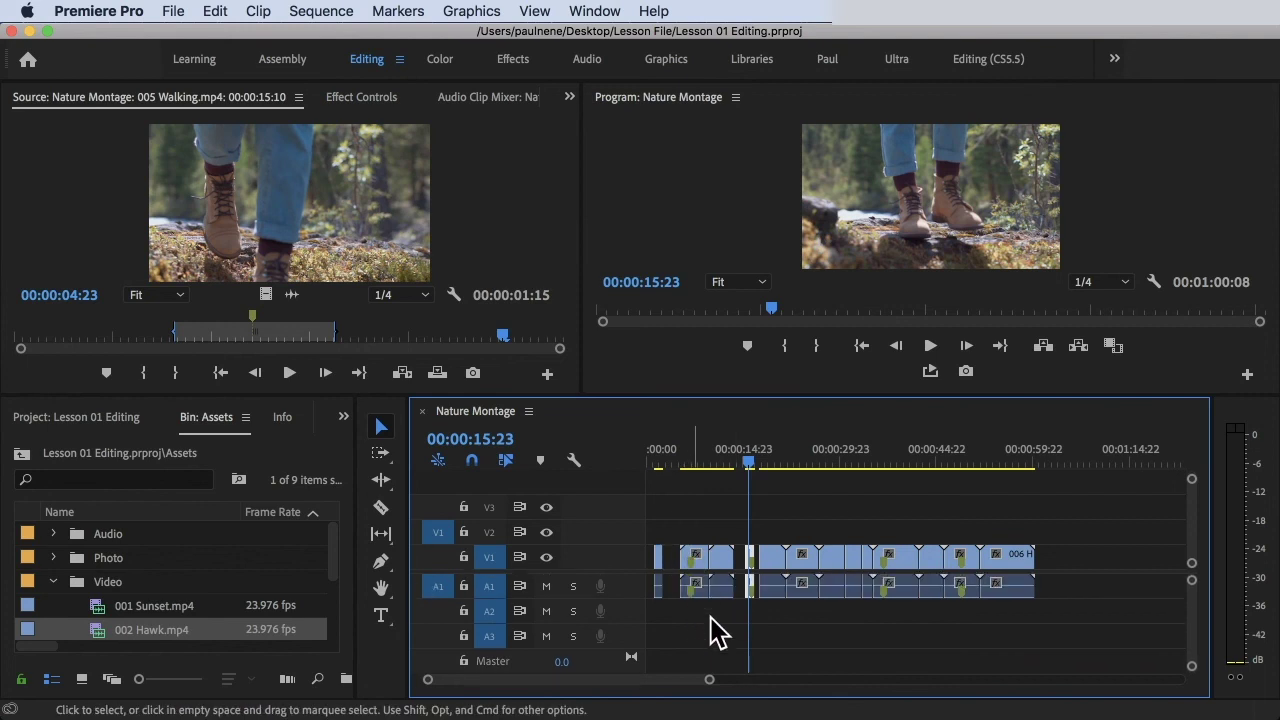